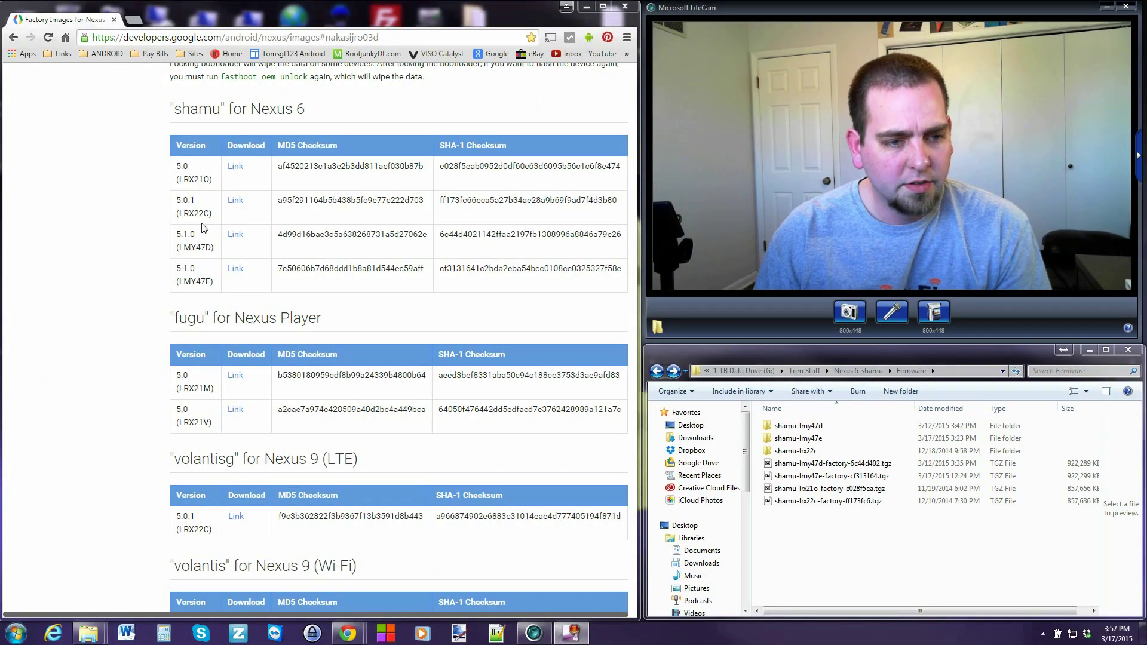
Step: Review the flashing instructions and find the 5.1.0 (LMY47E) build in the Nexus 6 "shamu" factory image table
drag(179, 283, 219, 283)
scroll(353, 96, up, 20)
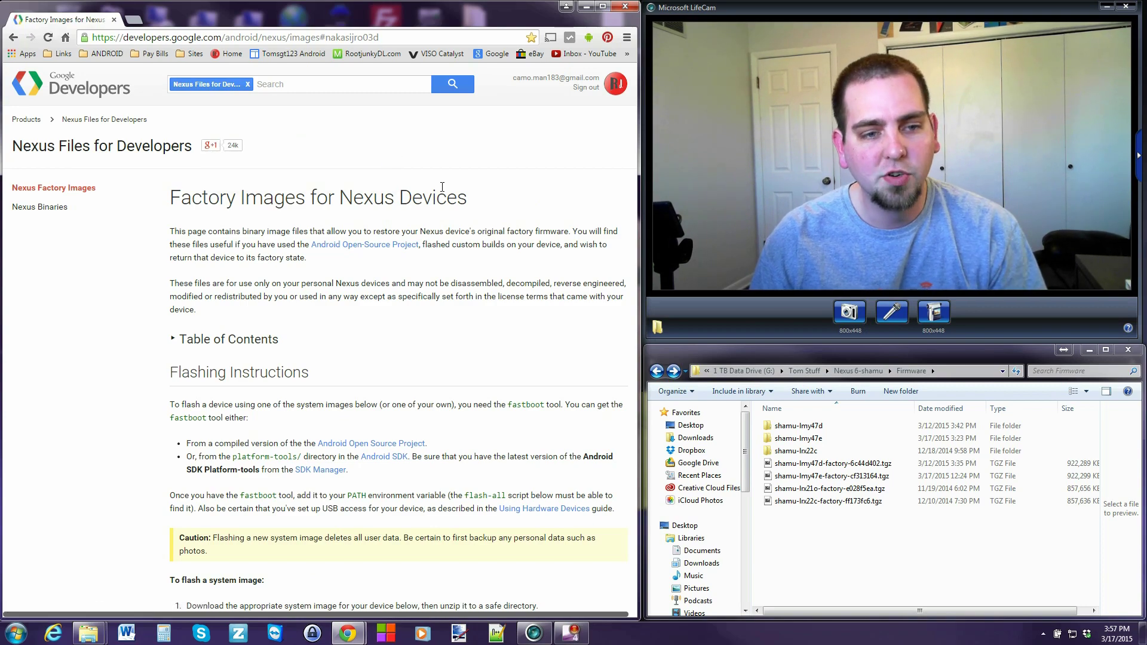
scroll(455, 242, down, 11)
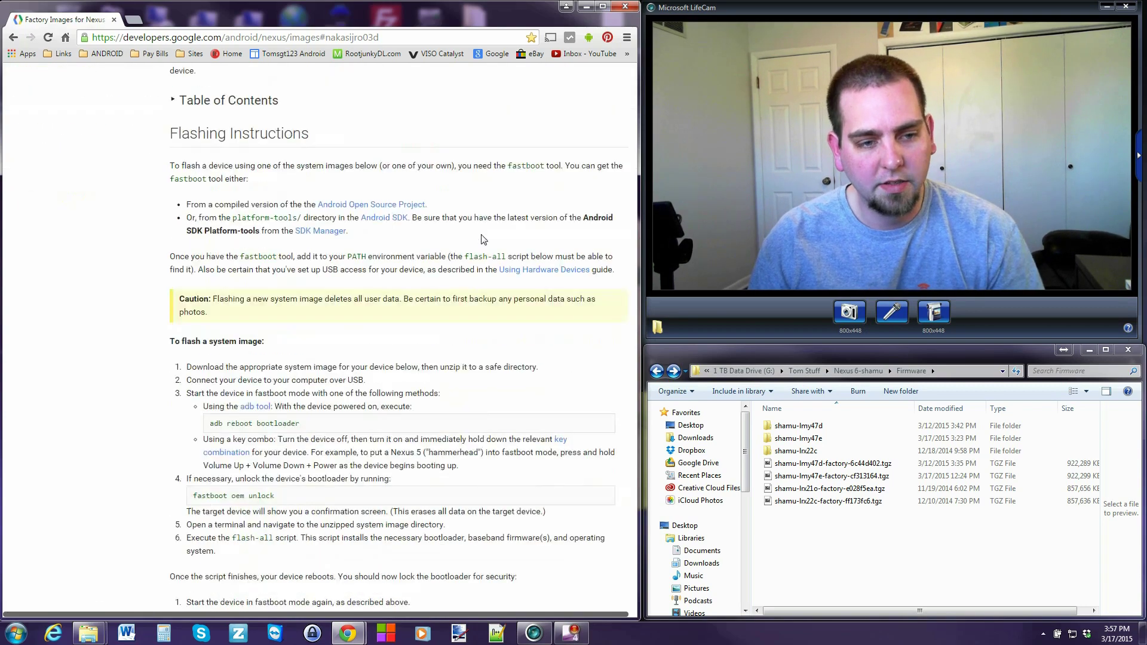
scroll(484, 242, down, 2)
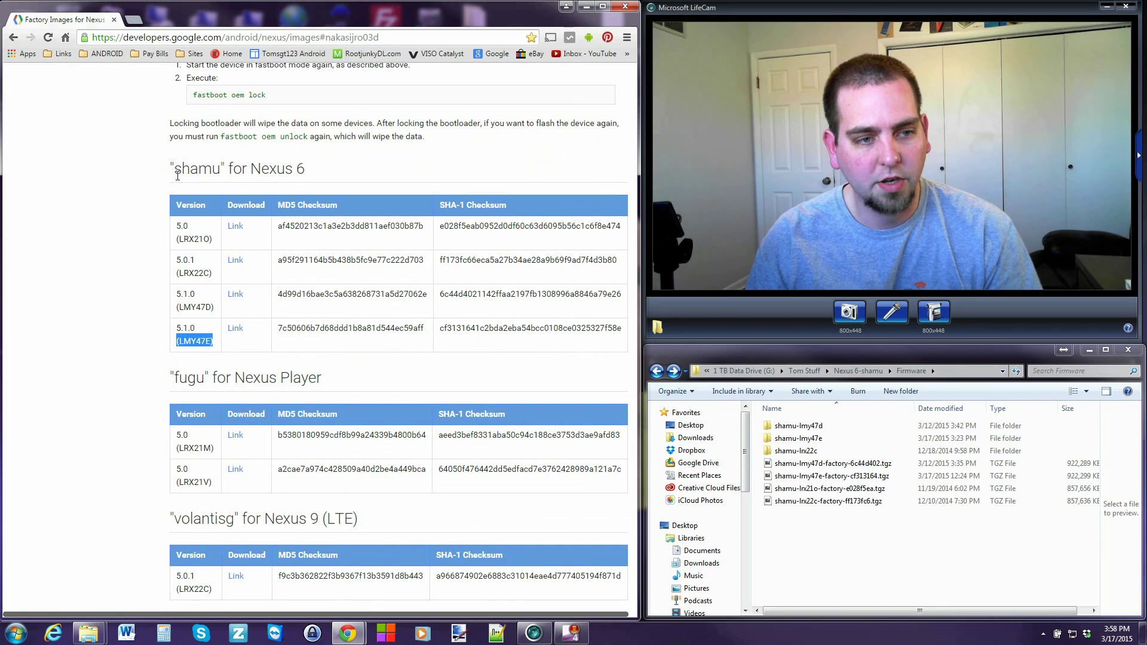
drag(174, 170, 300, 174)
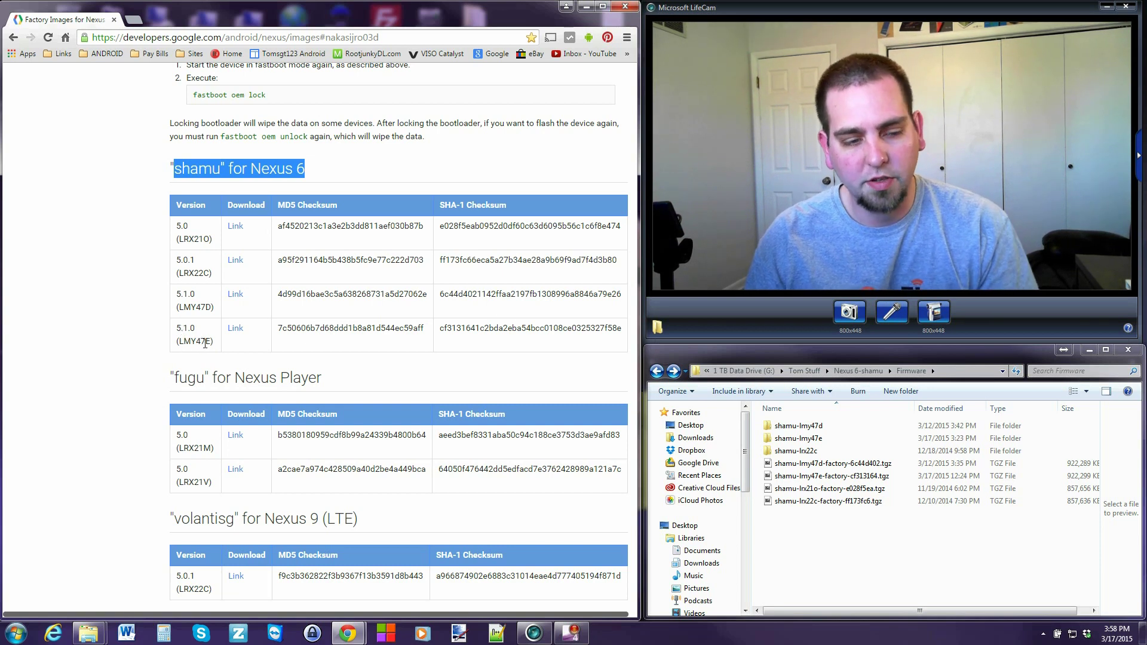
drag(179, 341, 209, 344)
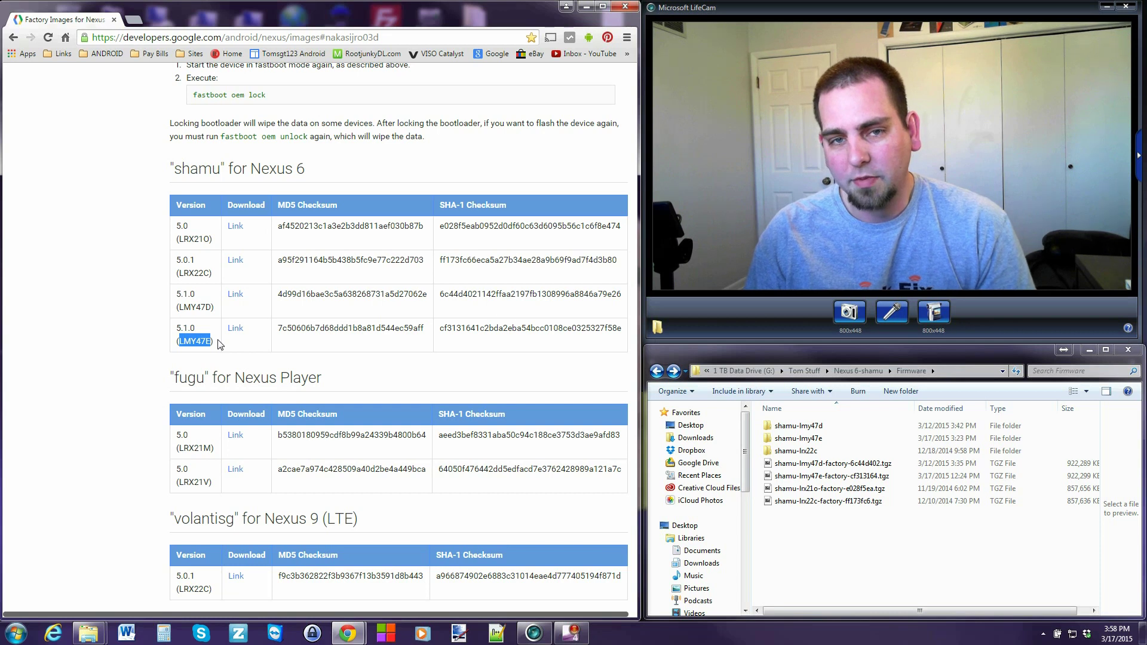
click(155, 352)
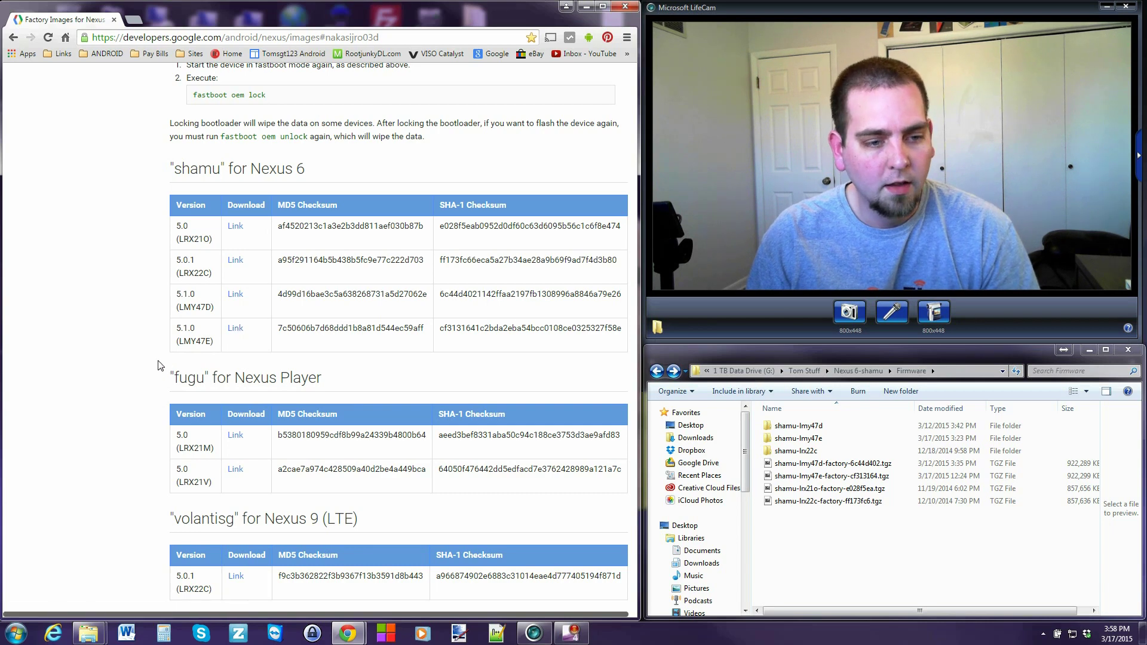
Step: Look through the factory image tables of the other Nexus devices, then compare the Nexus 6 builds LMY47D and LMY47E
scroll(149, 362, down, 4)
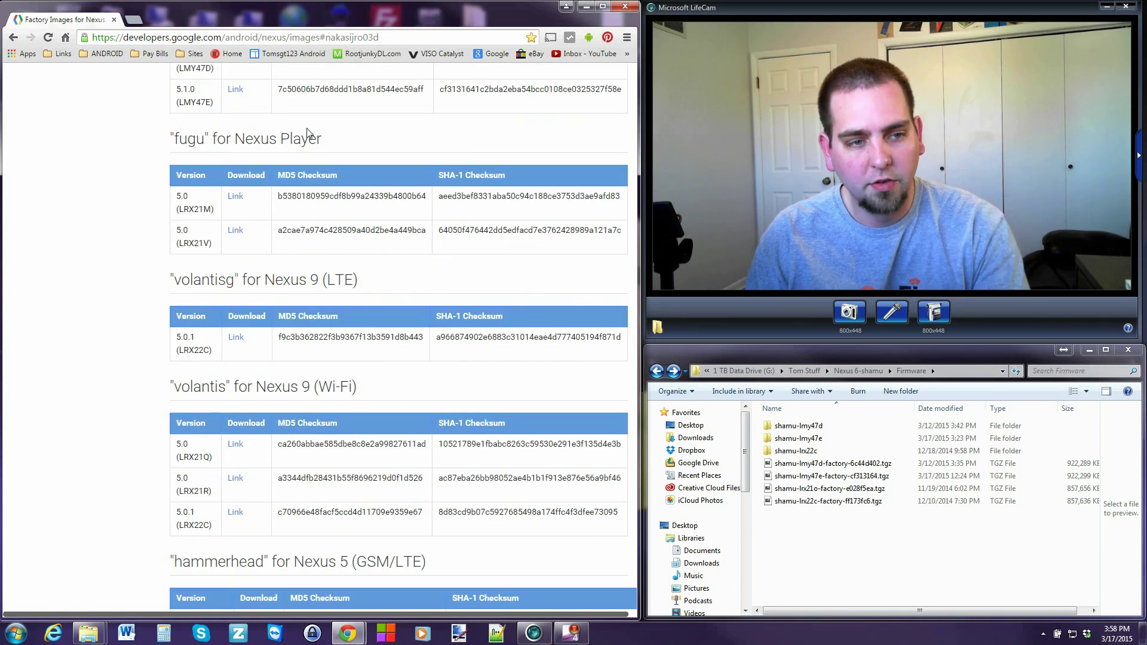
scroll(242, 441, down, 4)
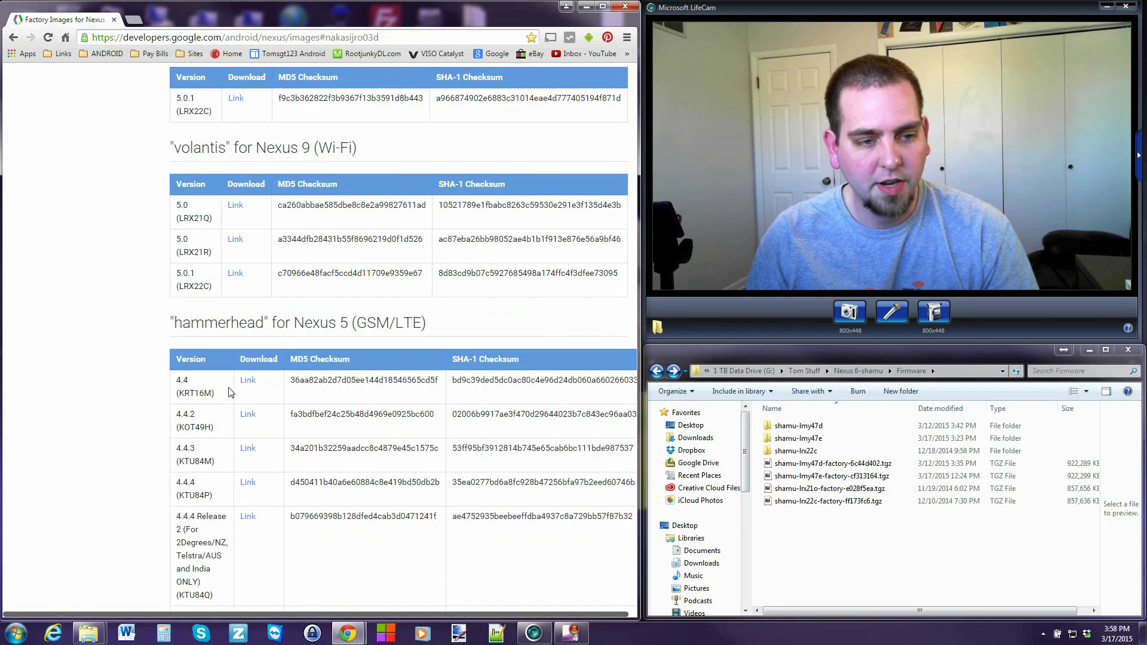
scroll(228, 392, down, 6)
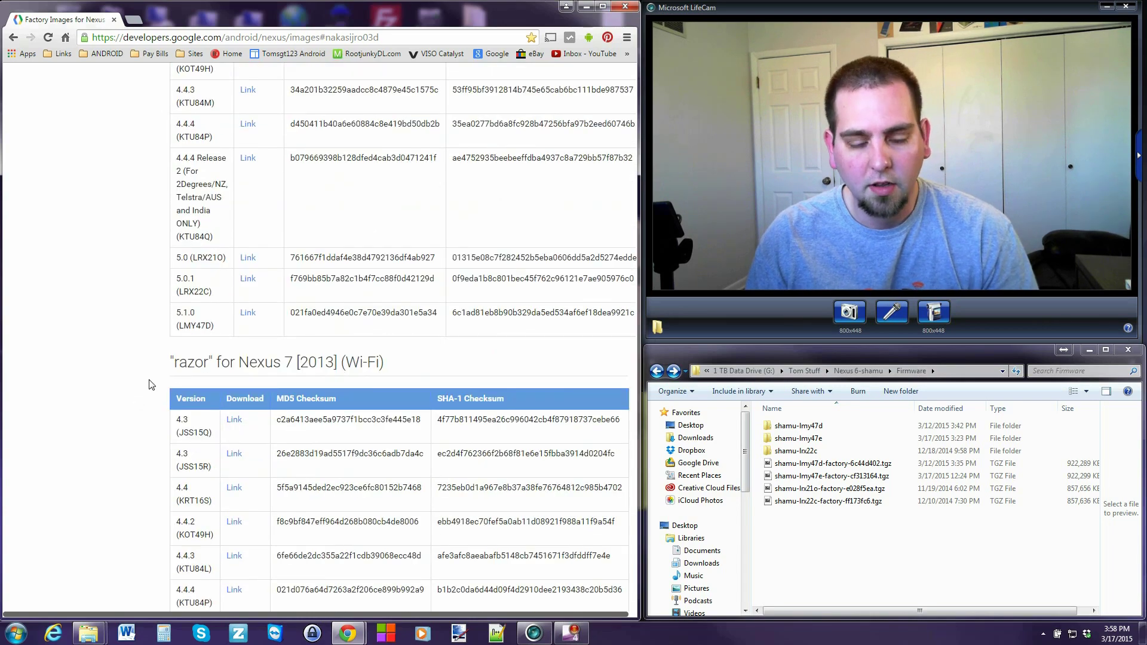
scroll(265, 362, up, 4)
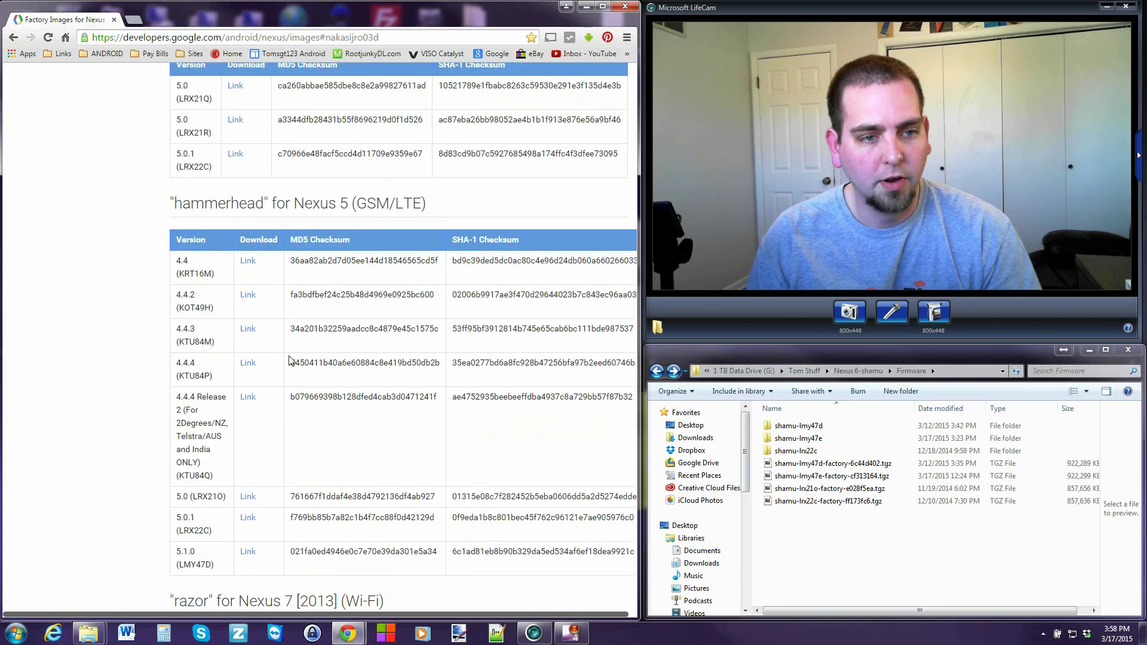
scroll(290, 355, up, 4)
scroll(304, 308, up, 1)
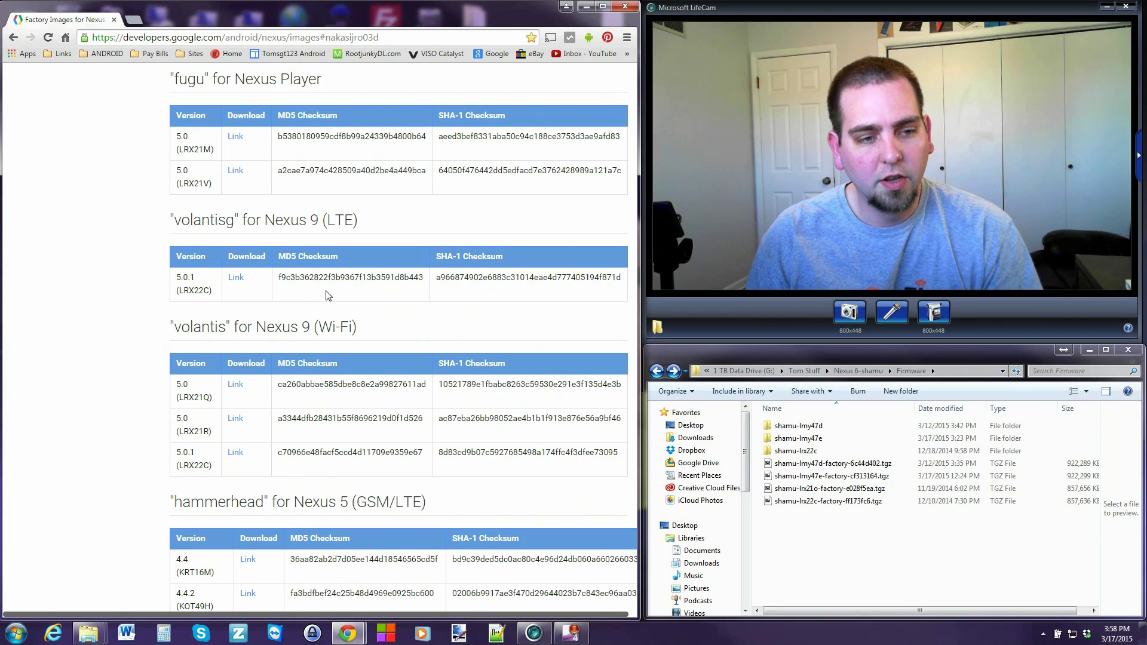
scroll(328, 296, up, 1)
scroll(322, 292, up, 3)
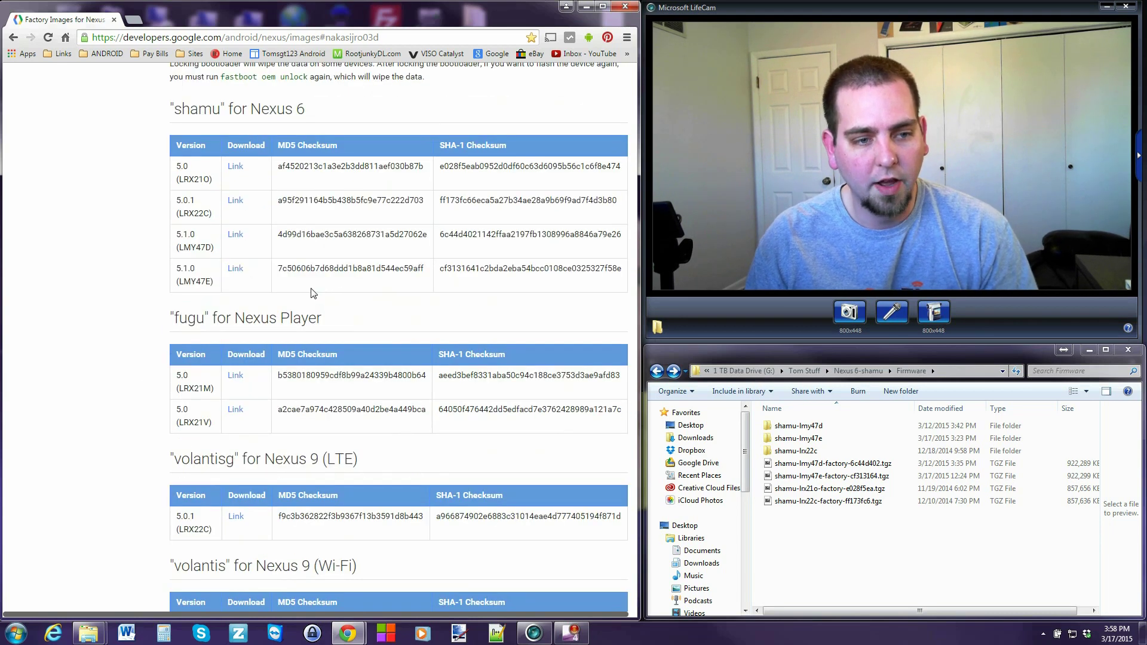
drag(180, 247, 207, 246)
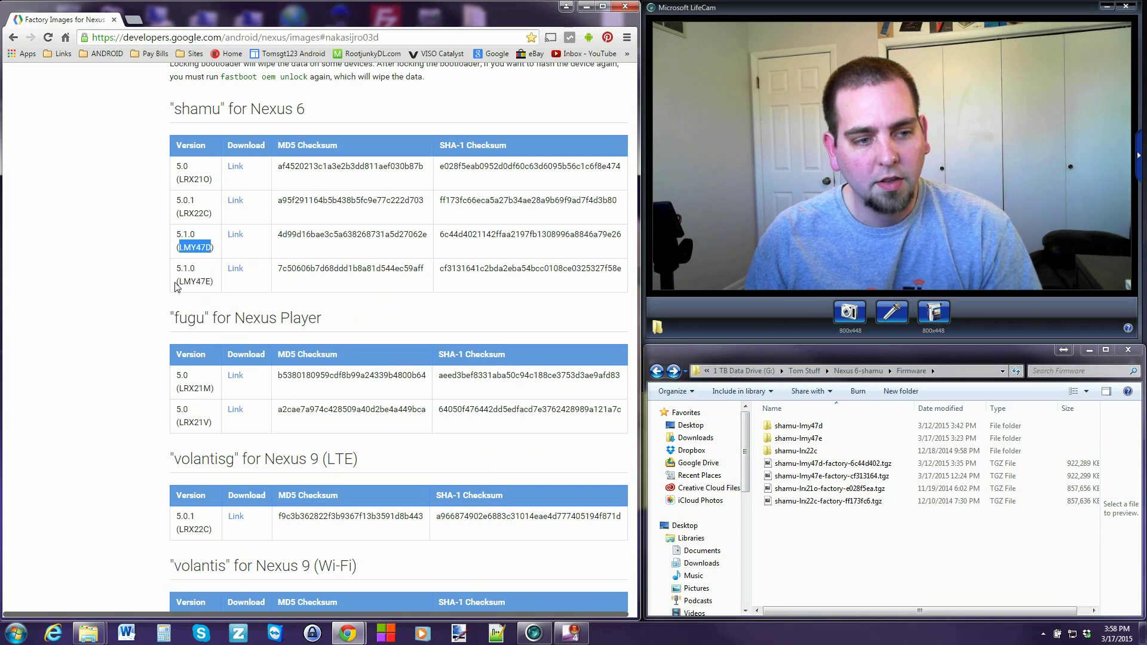
drag(180, 281, 211, 281)
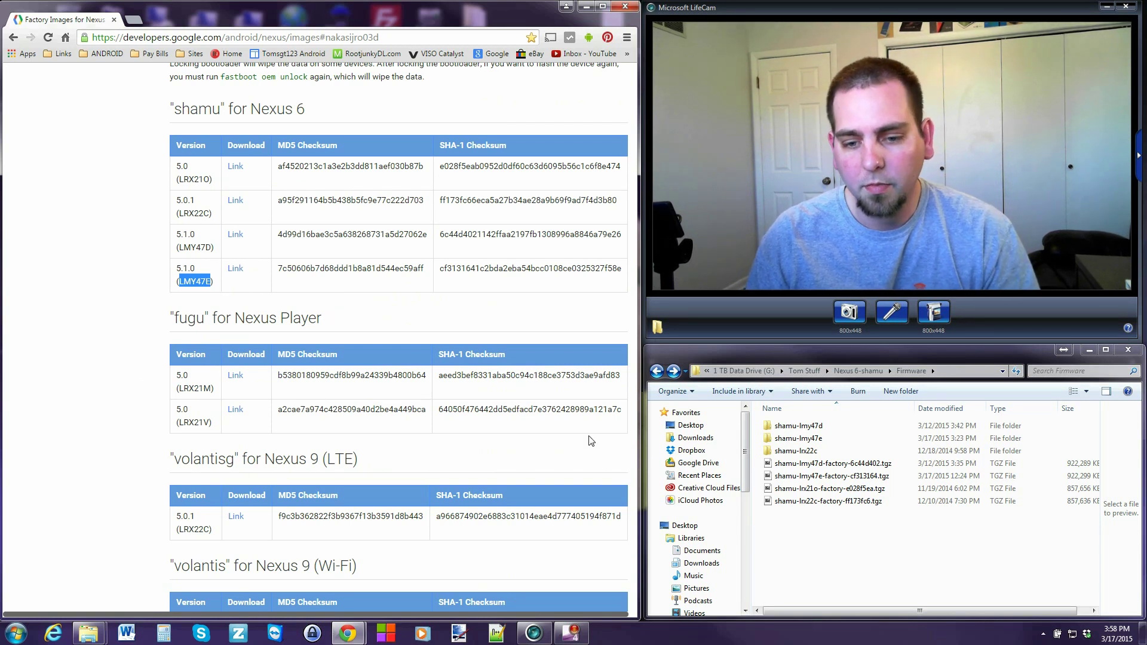
Step: Inspect the contents of the downloaded shamu-lmy47e-factory-cf313164.tgz archive and close it again
click(833, 465)
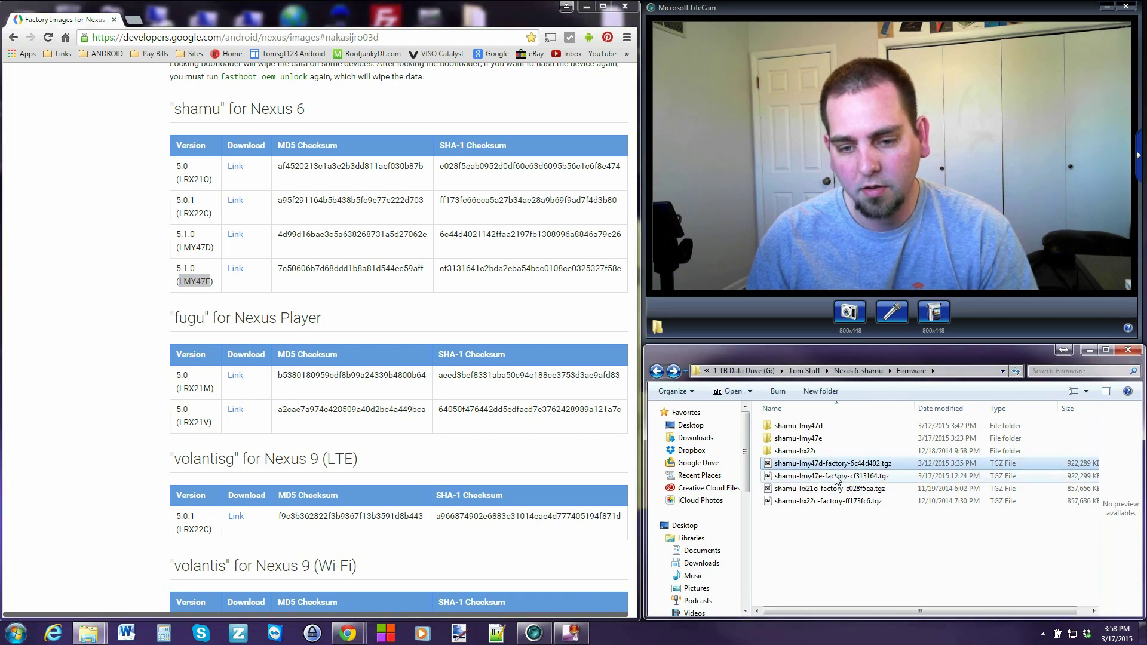
click(833, 477)
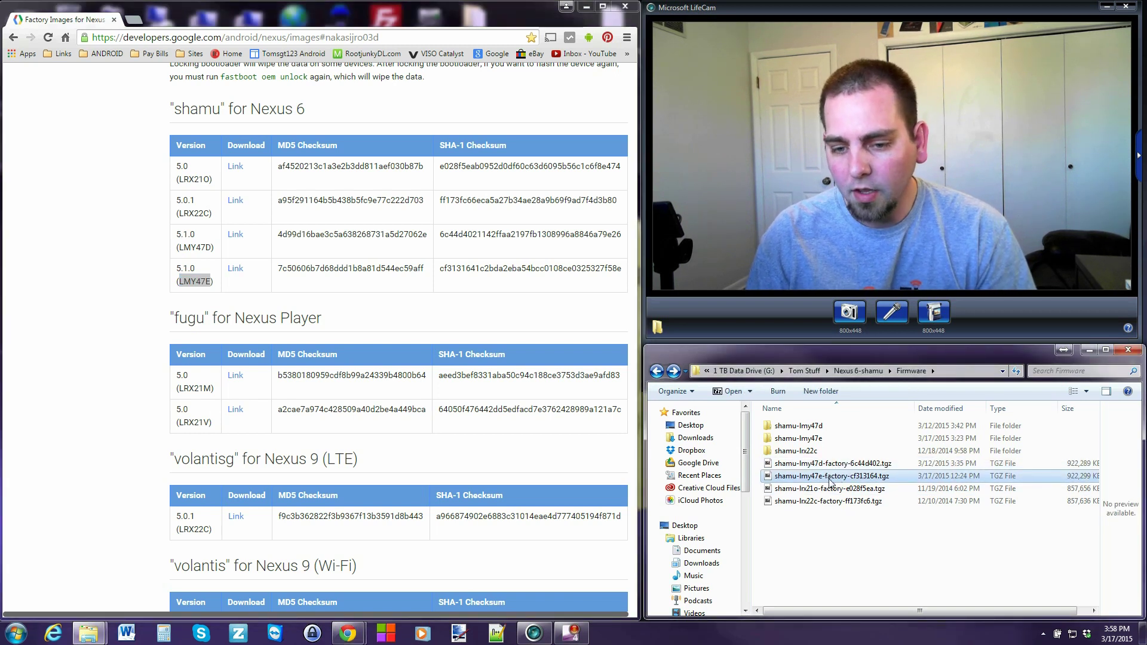
double_click(830, 477)
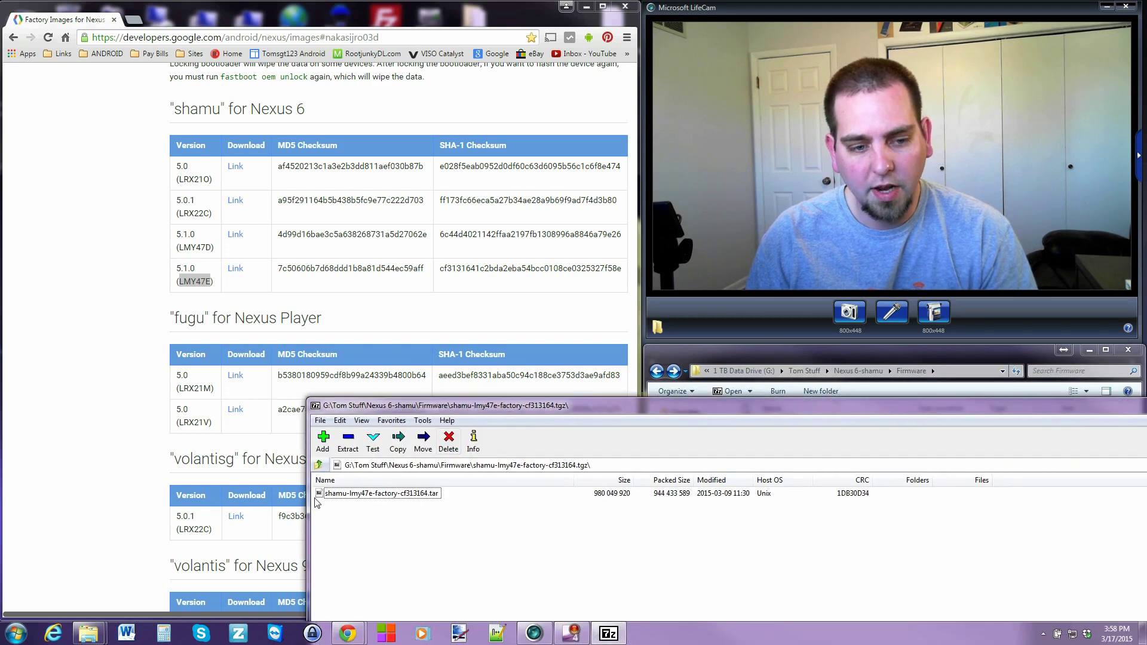
click(365, 496)
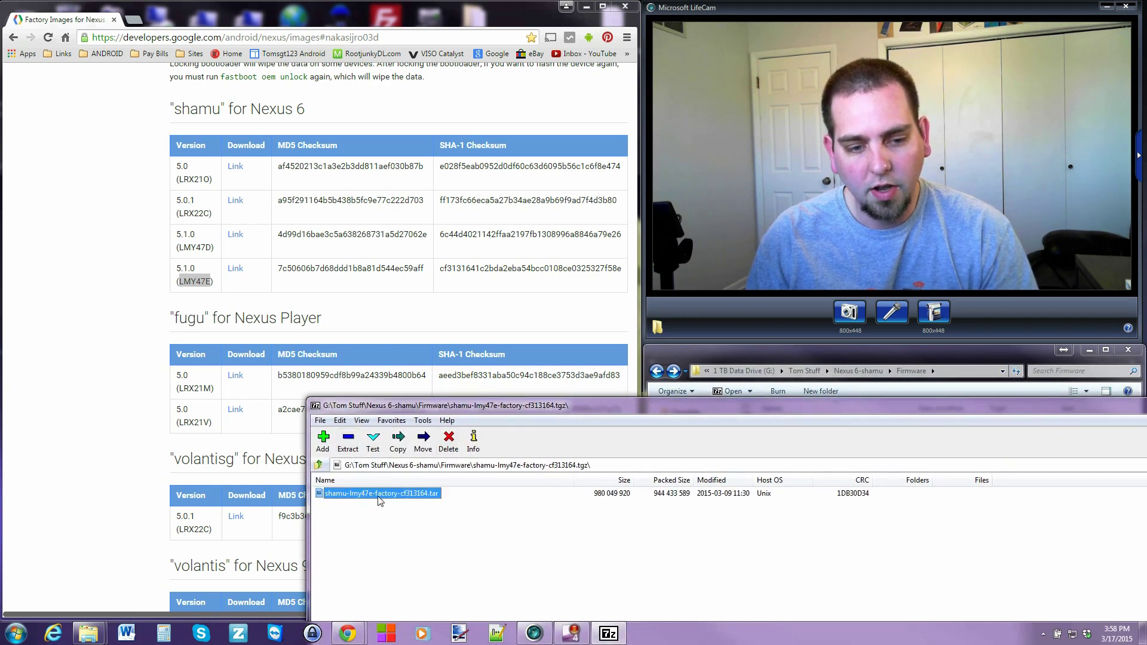
key(alt+F4)
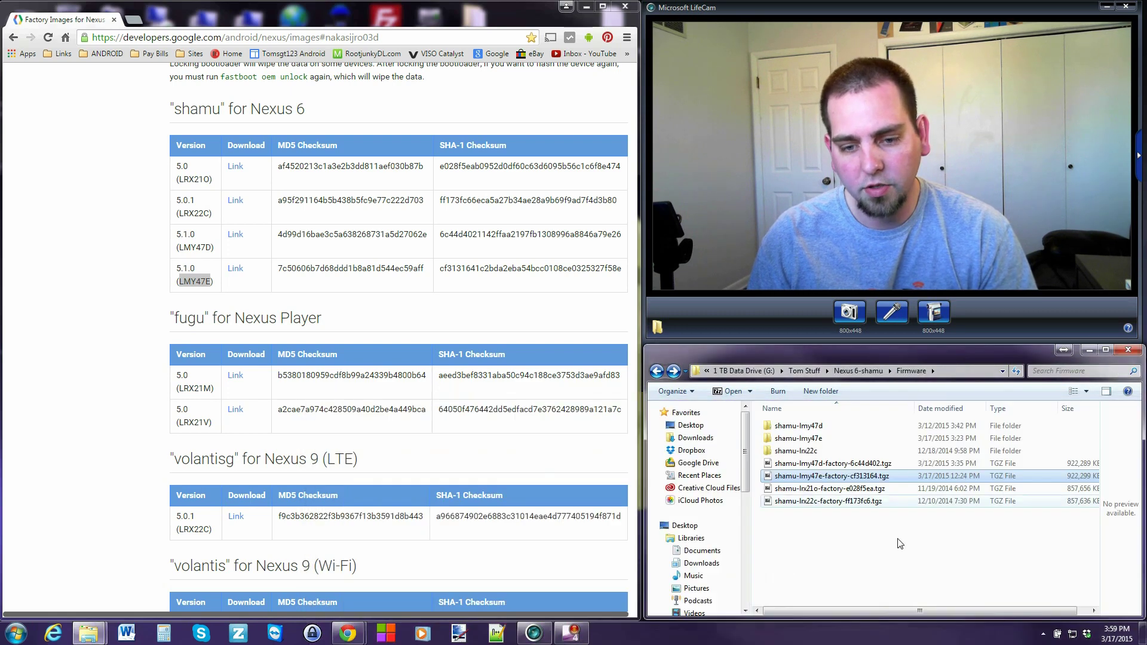
Step: Open the shamu-lmy47e and shamu-lmy47d firmware folders in separate windows and arrange them with shamu-lmy47d above shamu-lmy47e
click(823, 441)
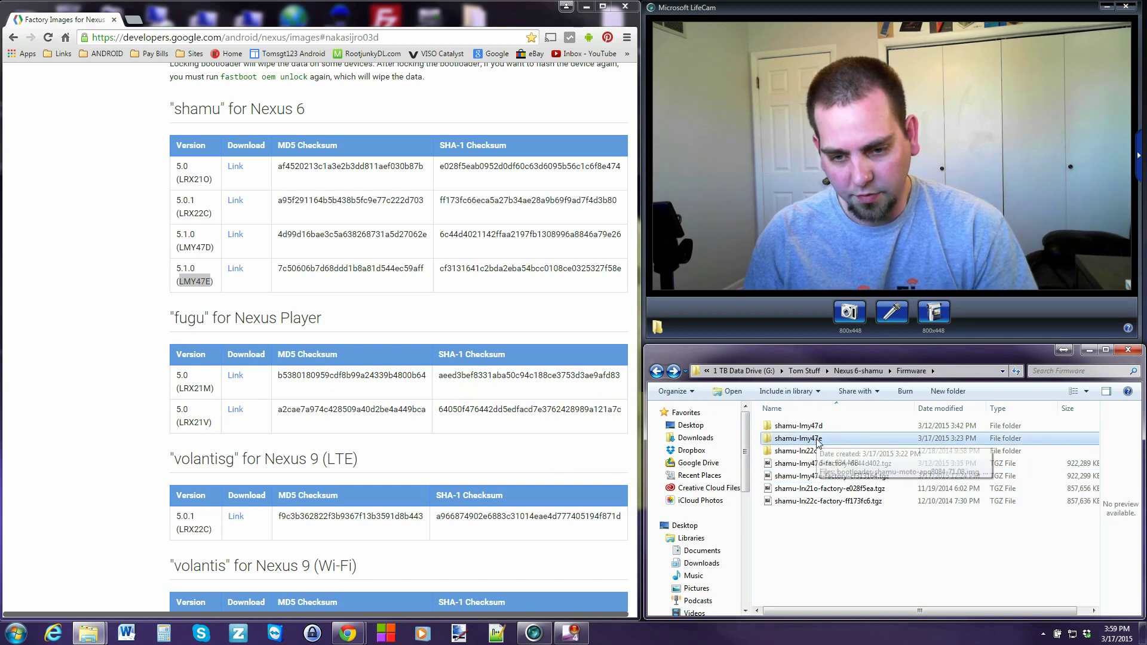
click(828, 426)
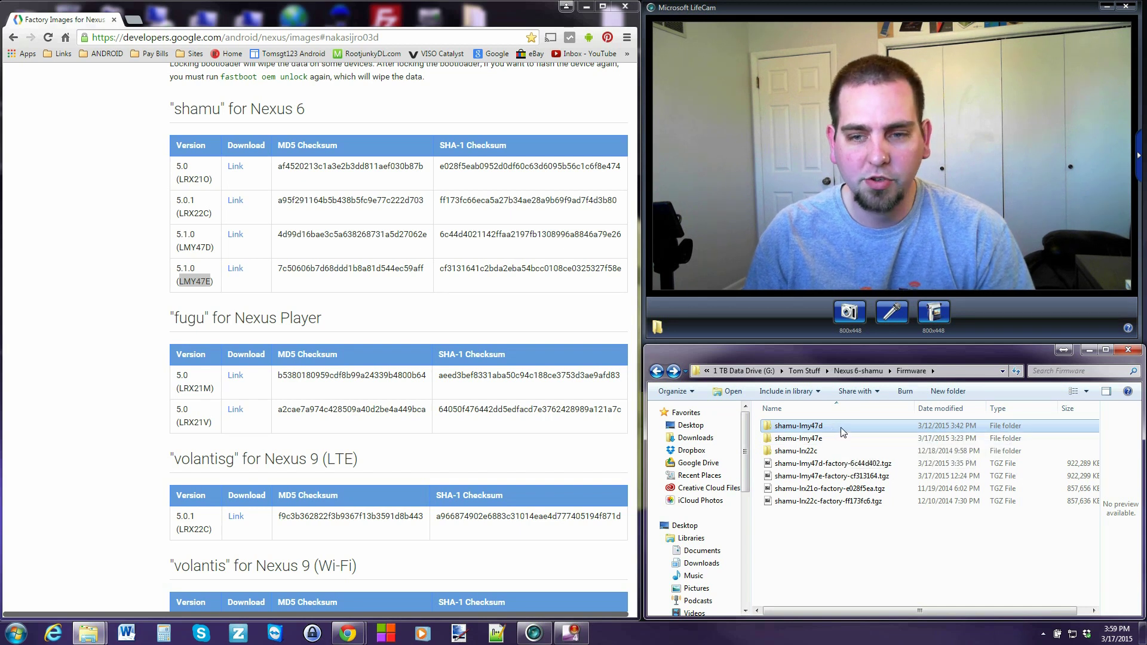
double_click(798, 438)
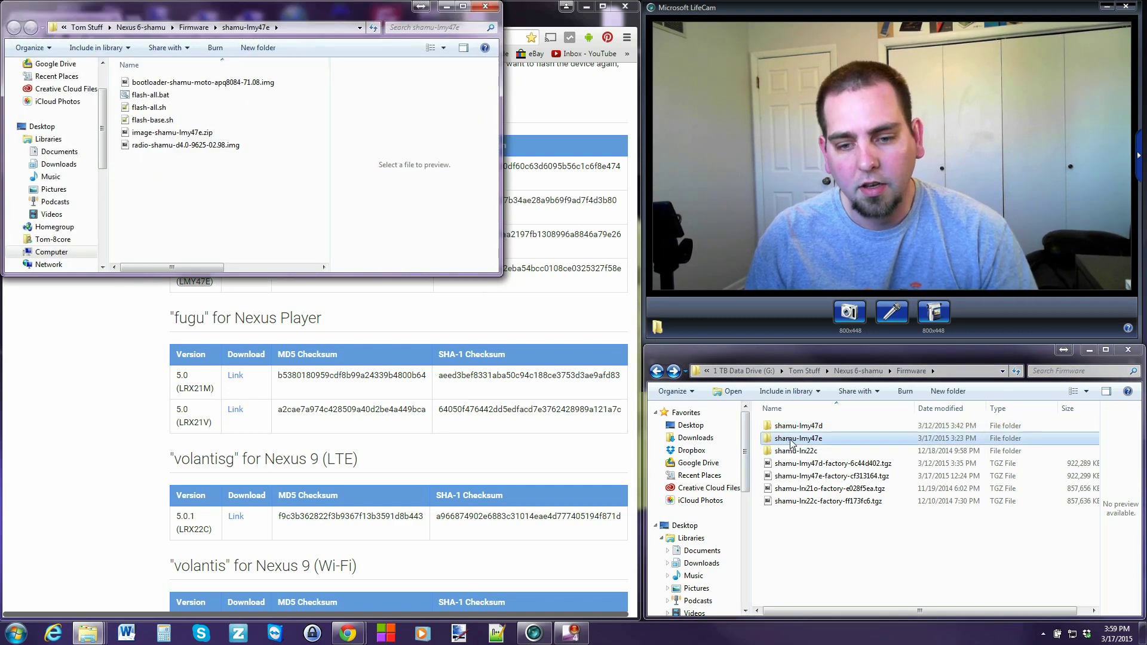
drag(340, 18, 379, 240)
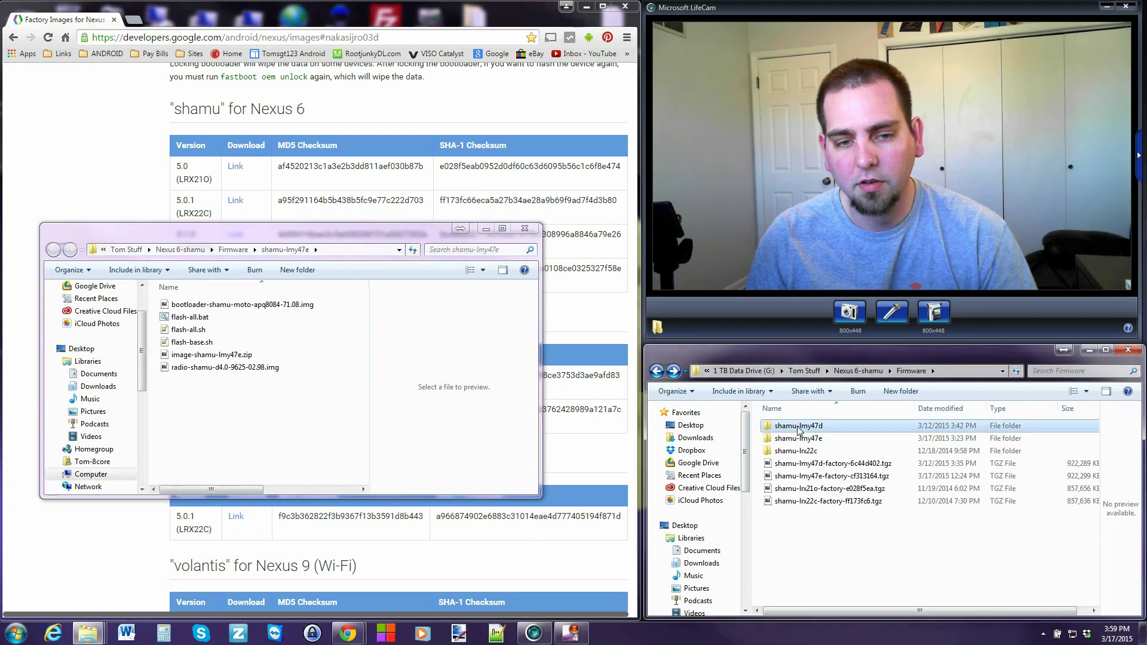
double_click(798, 426)
drag(375, 38, 382, 26)
click(353, 414)
drag(363, 227, 398, 348)
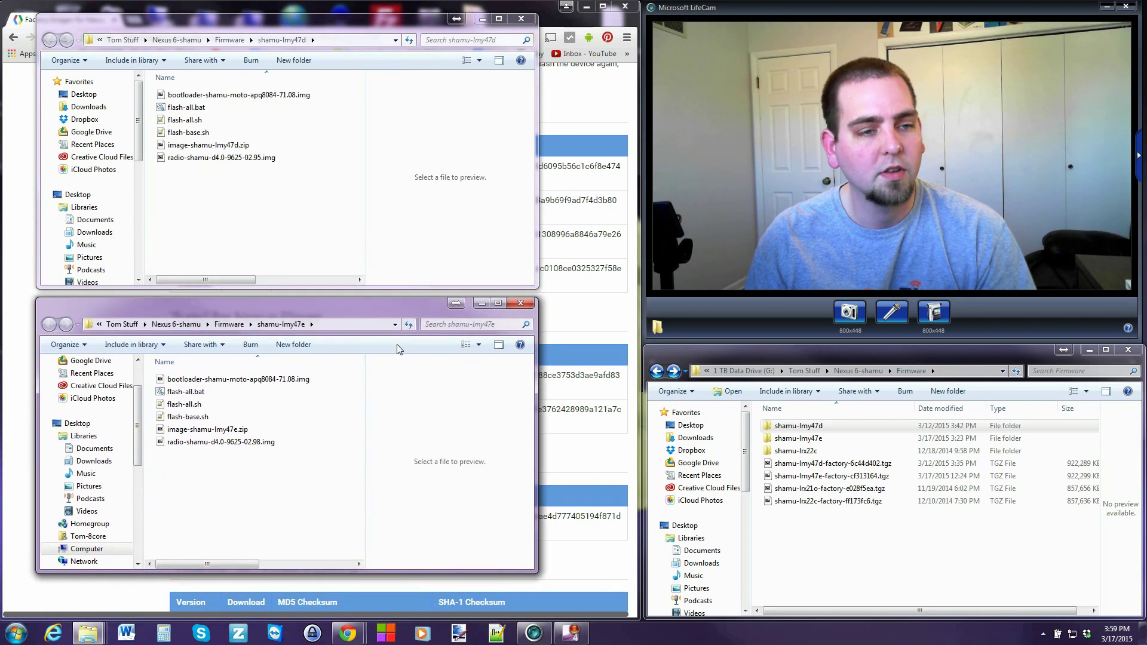
Step: Compare the bootloader images in both firmware folders and examine the flash scripts in shamu-lmy47d
click(201, 96)
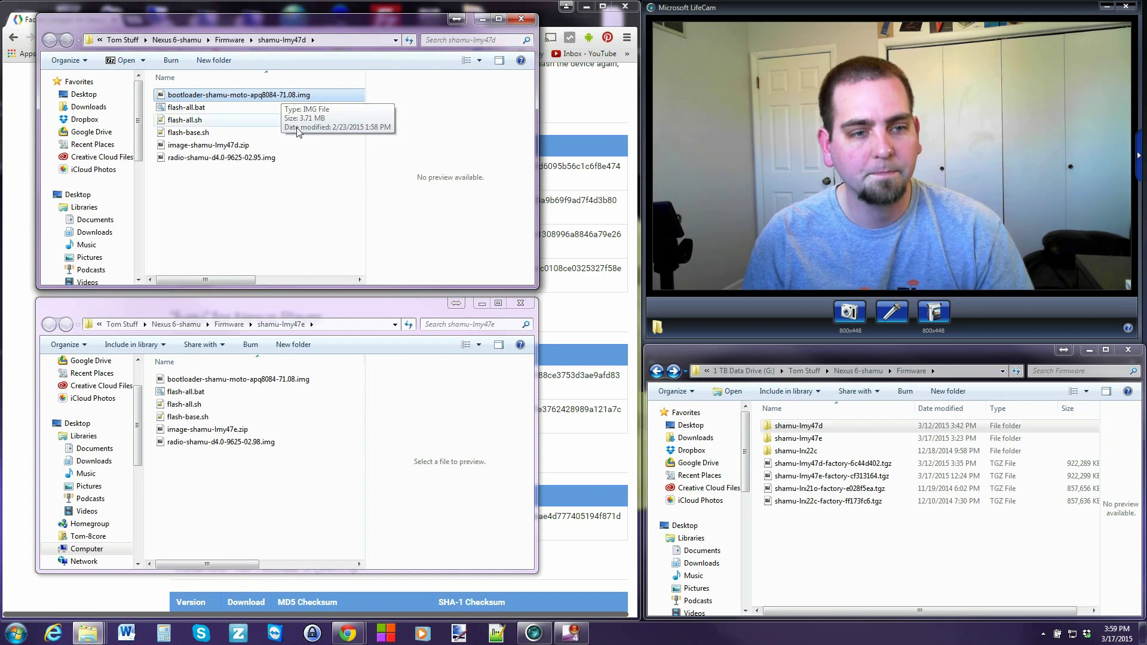
click(261, 378)
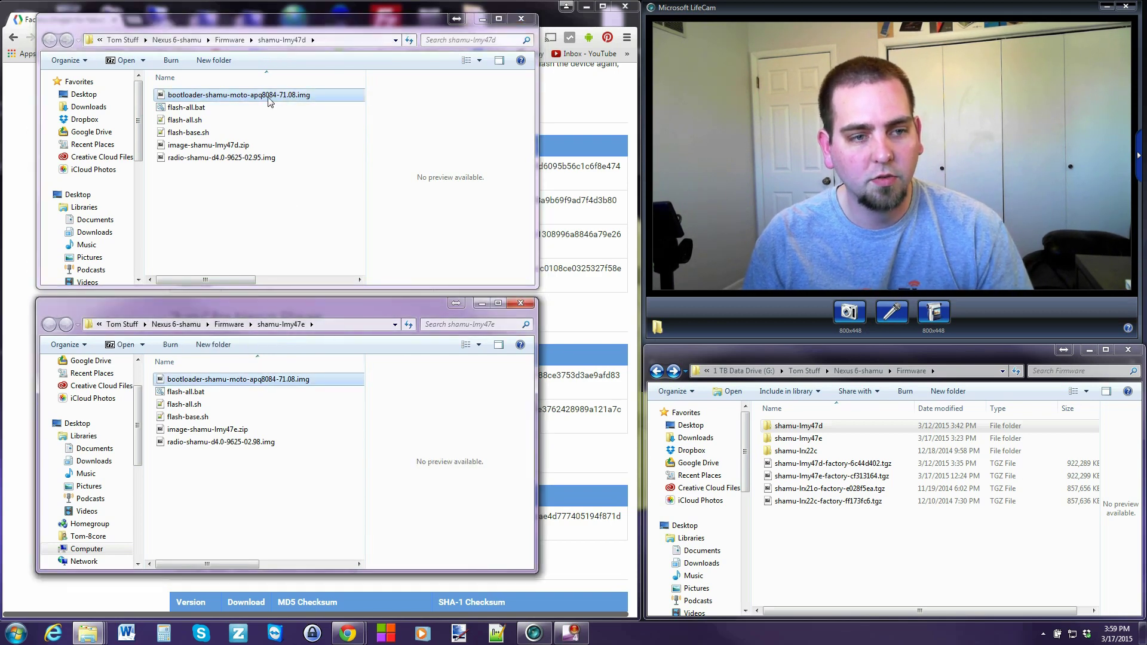
click(290, 197)
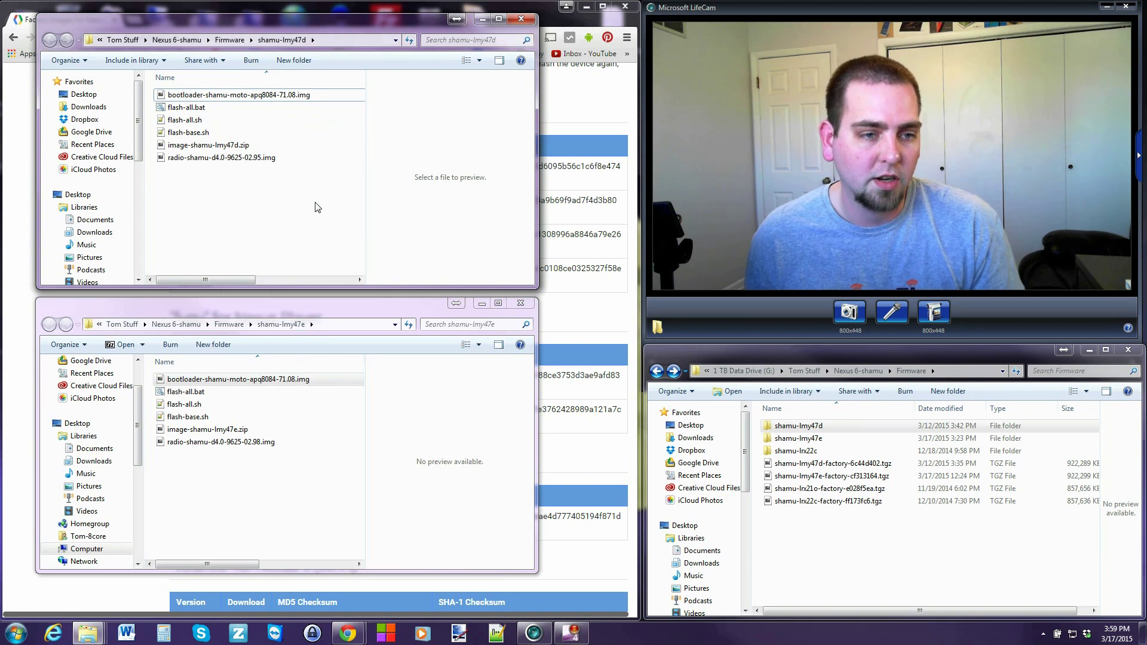
click(187, 120)
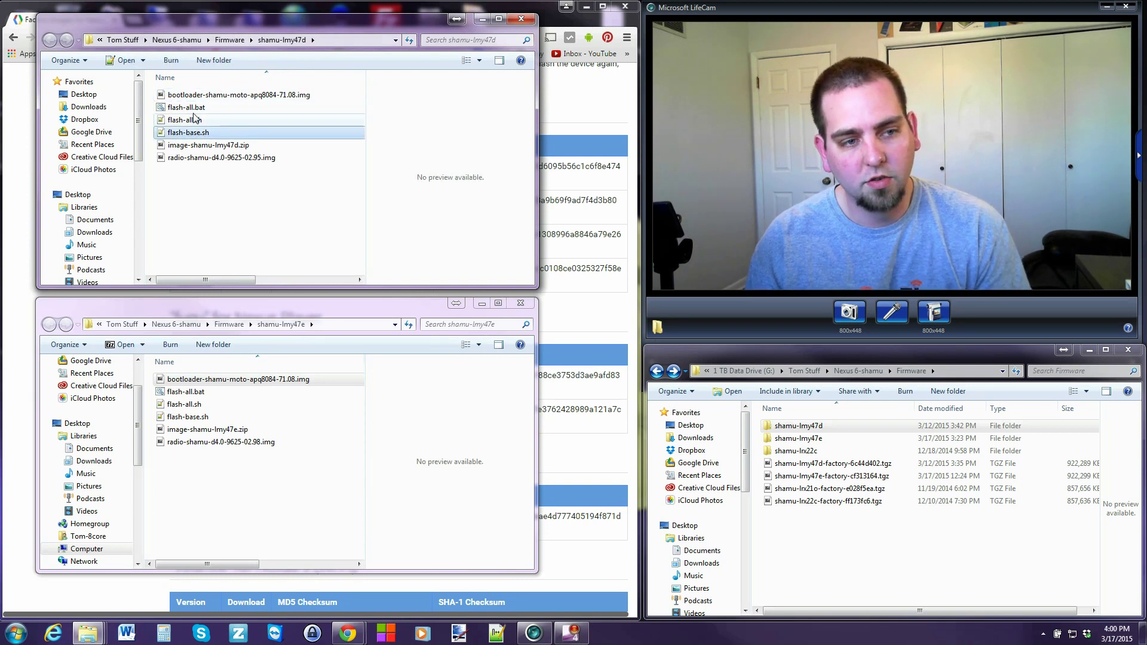
click(194, 110)
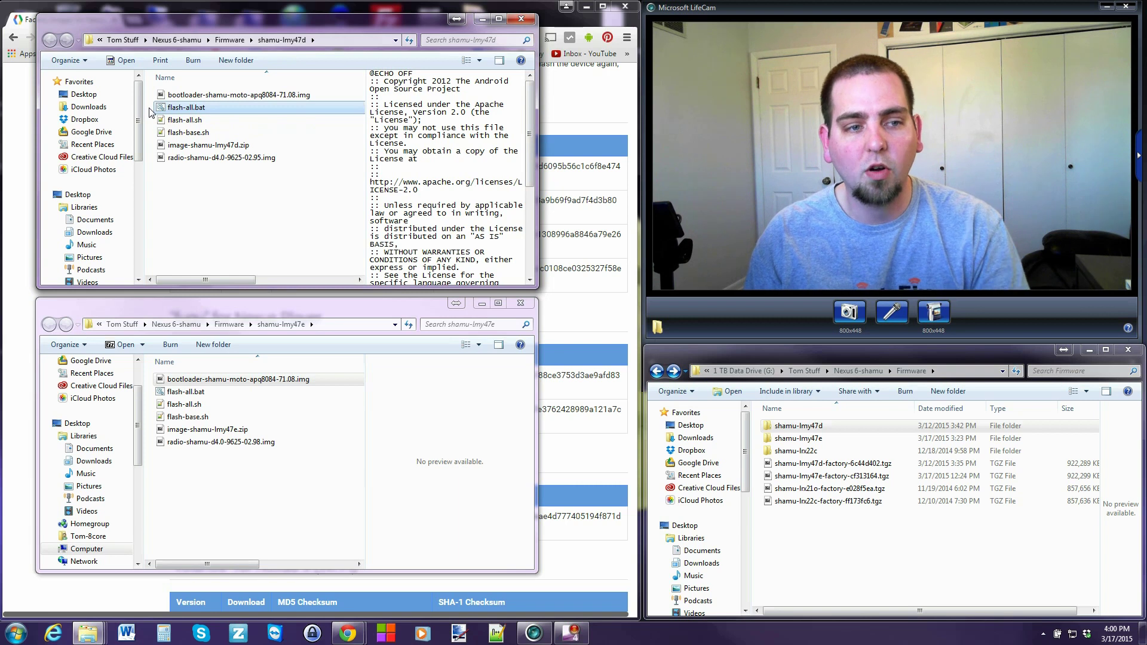
Step: Extract all files of image-shamu-lmy47d.zip into an images subfolder of the shamu-lmy47d folder
click(182, 146)
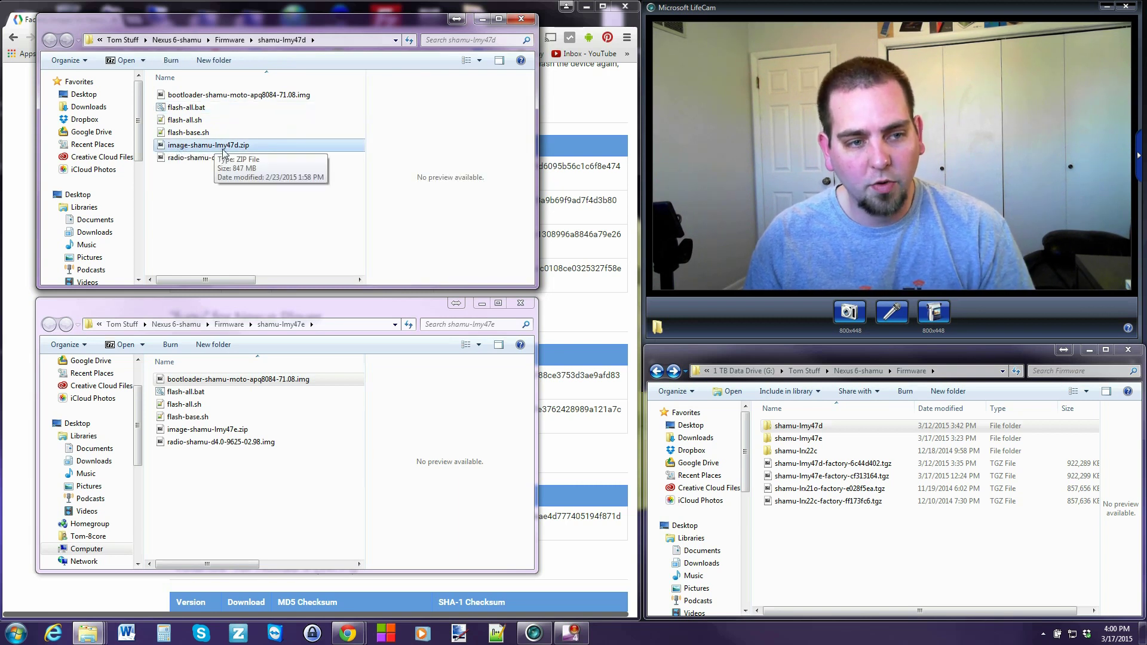
double_click(223, 148)
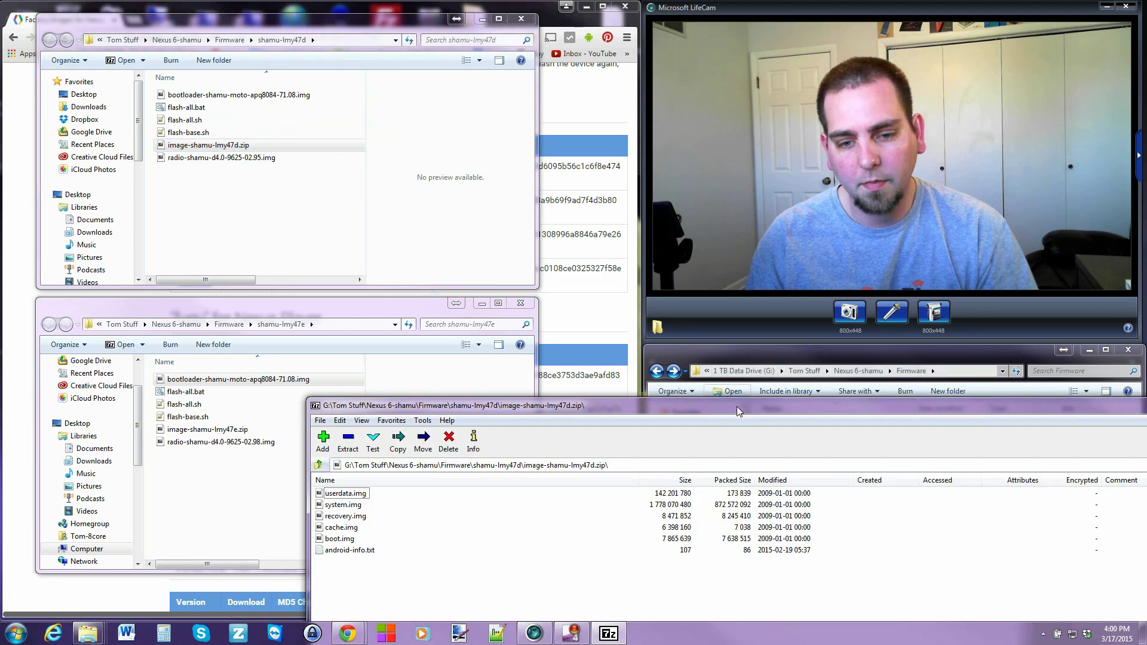
drag(734, 413, 581, 360)
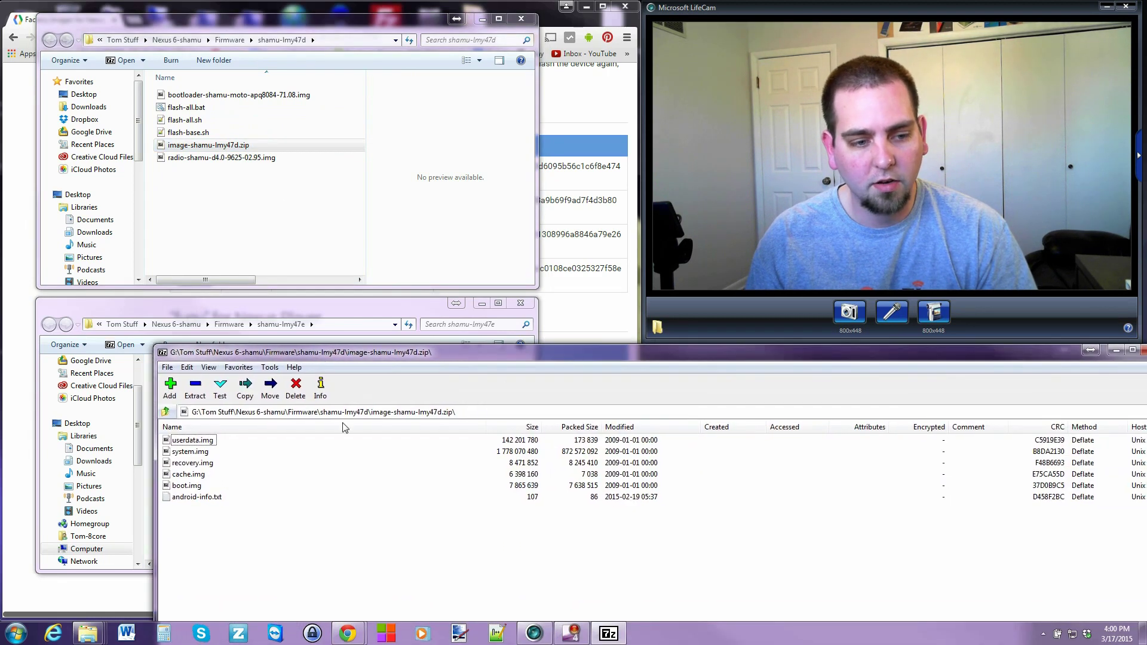
click(245, 390)
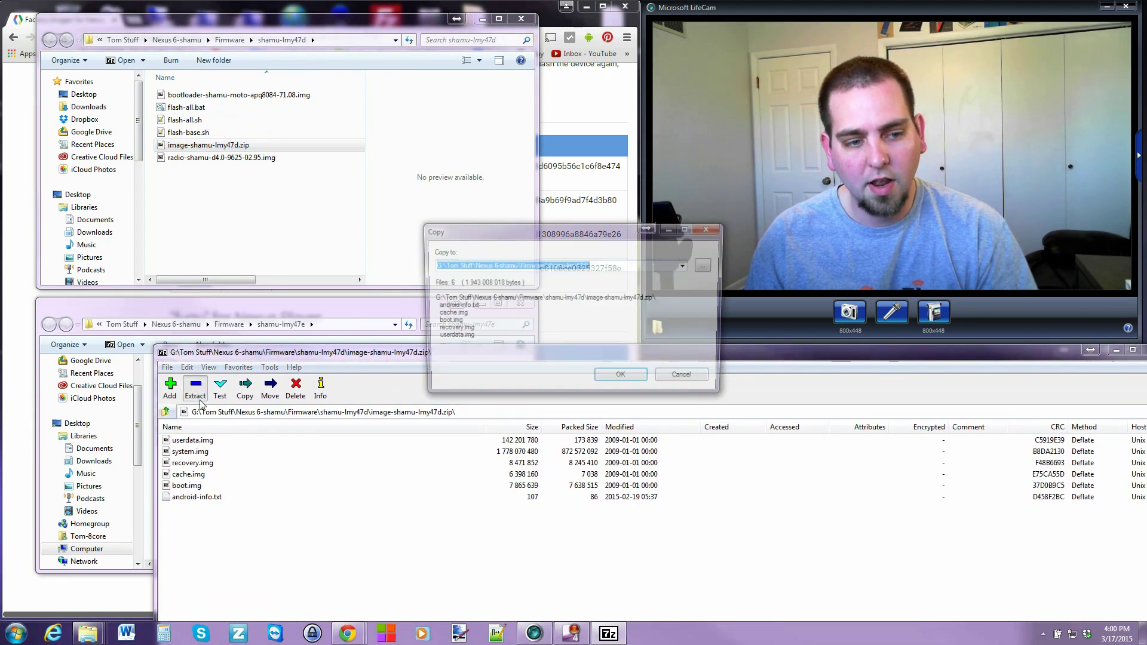
key(End)
text(im)
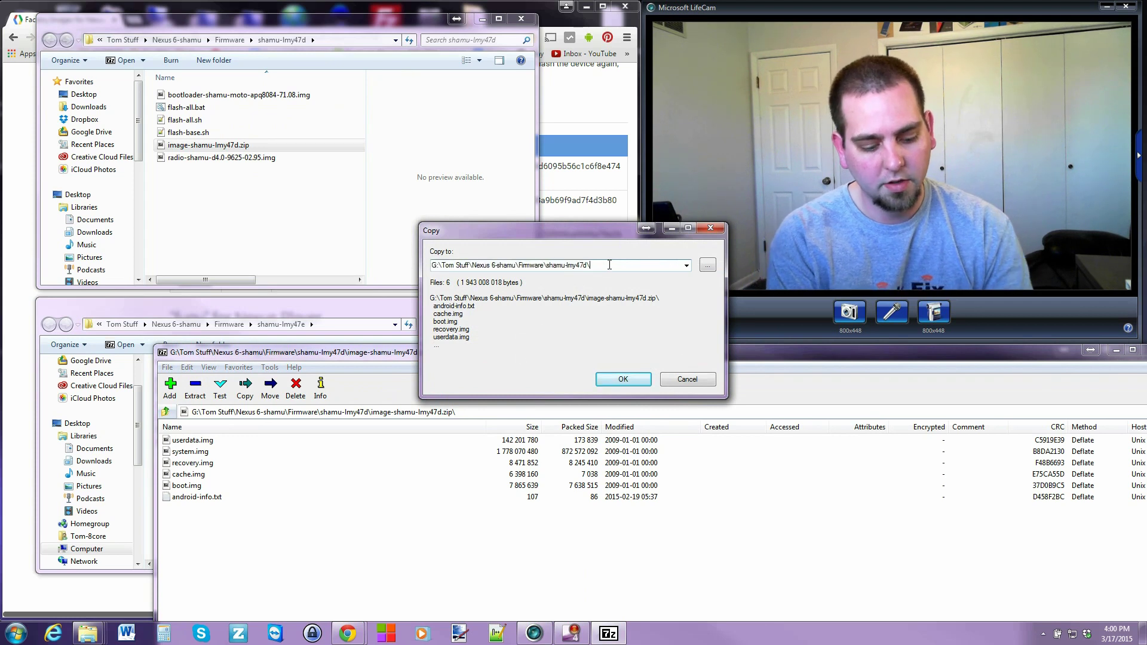
text(ages)
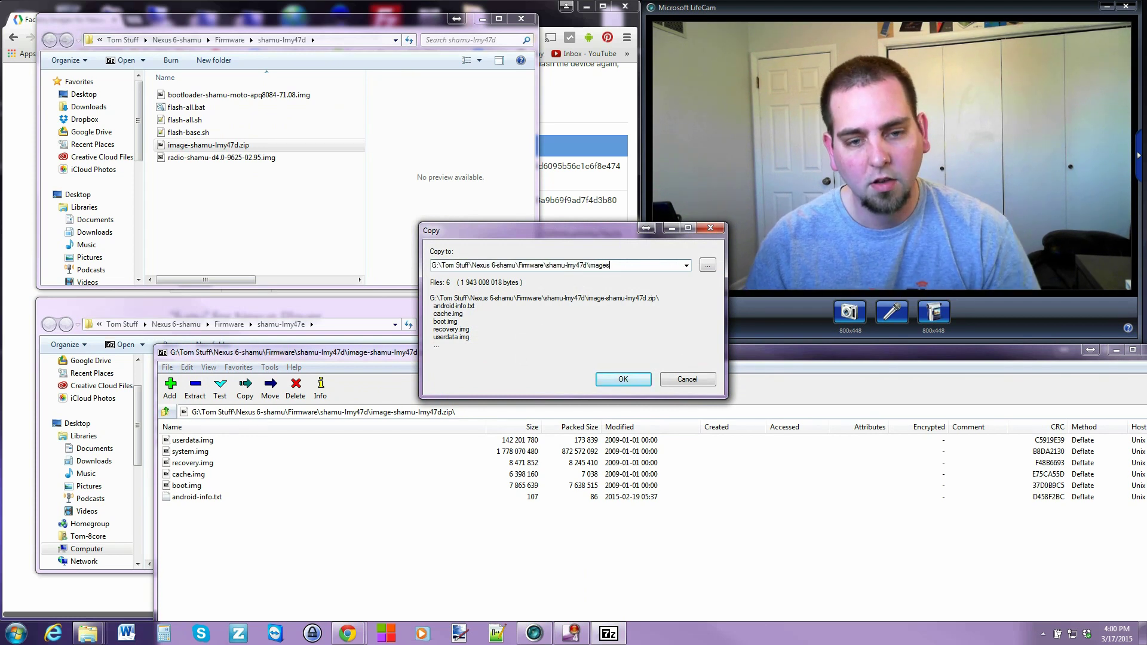
click(624, 380)
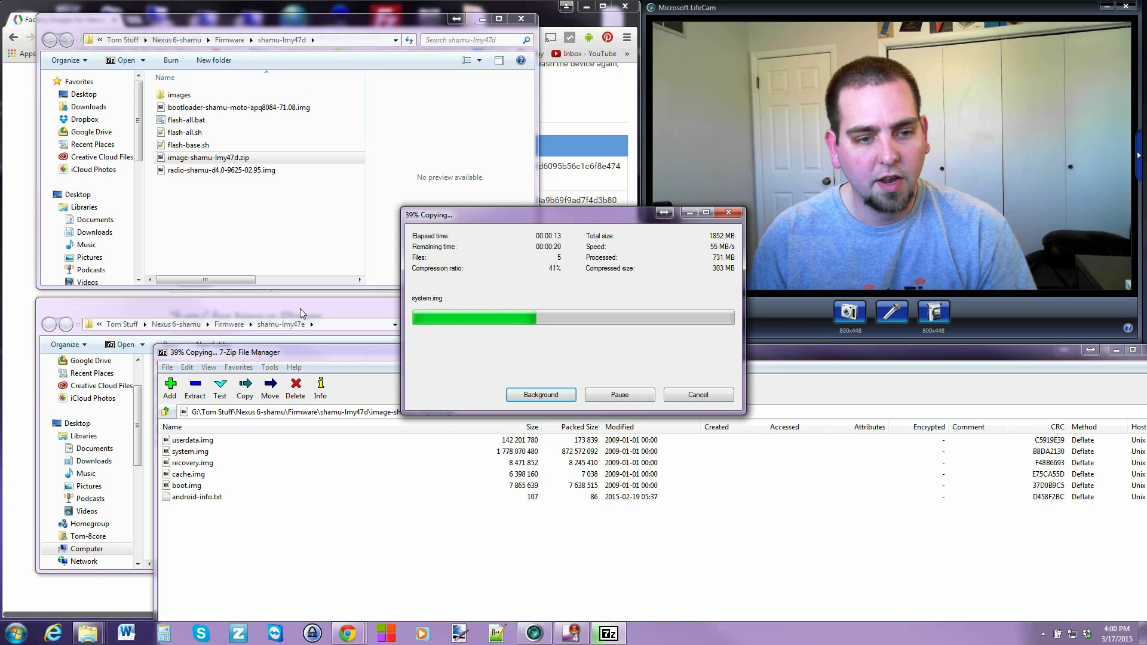
Step: Extract all files of image-shamu-lmy47e.zip into an images subfolder of the shamu-lmy47e folder
click(300, 313)
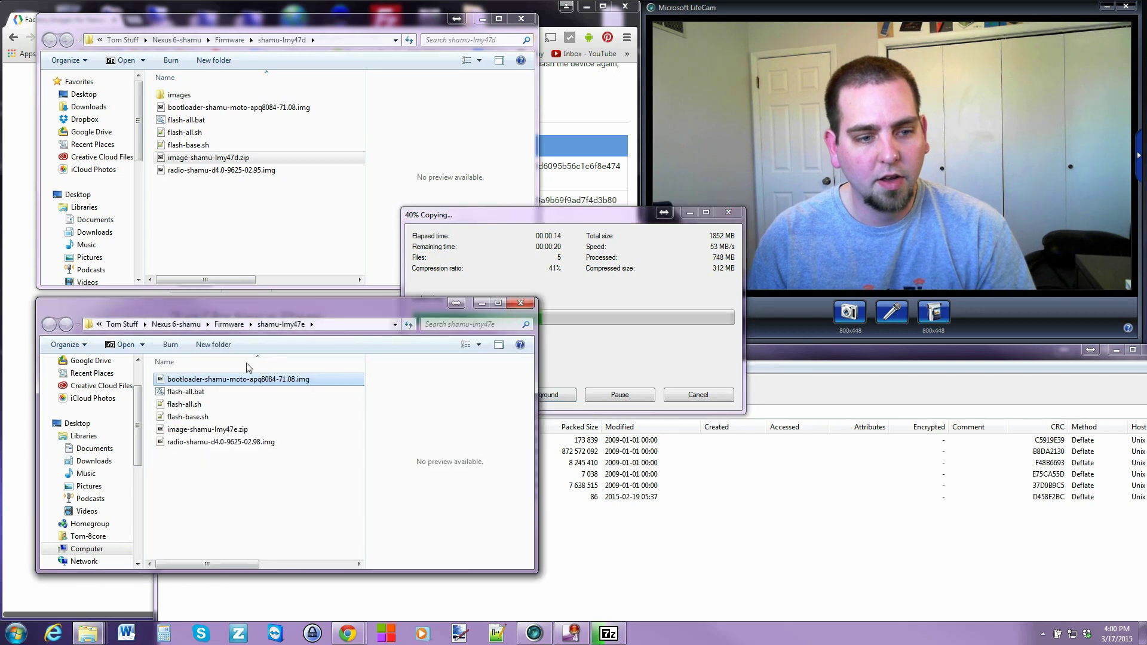
click(215, 431)
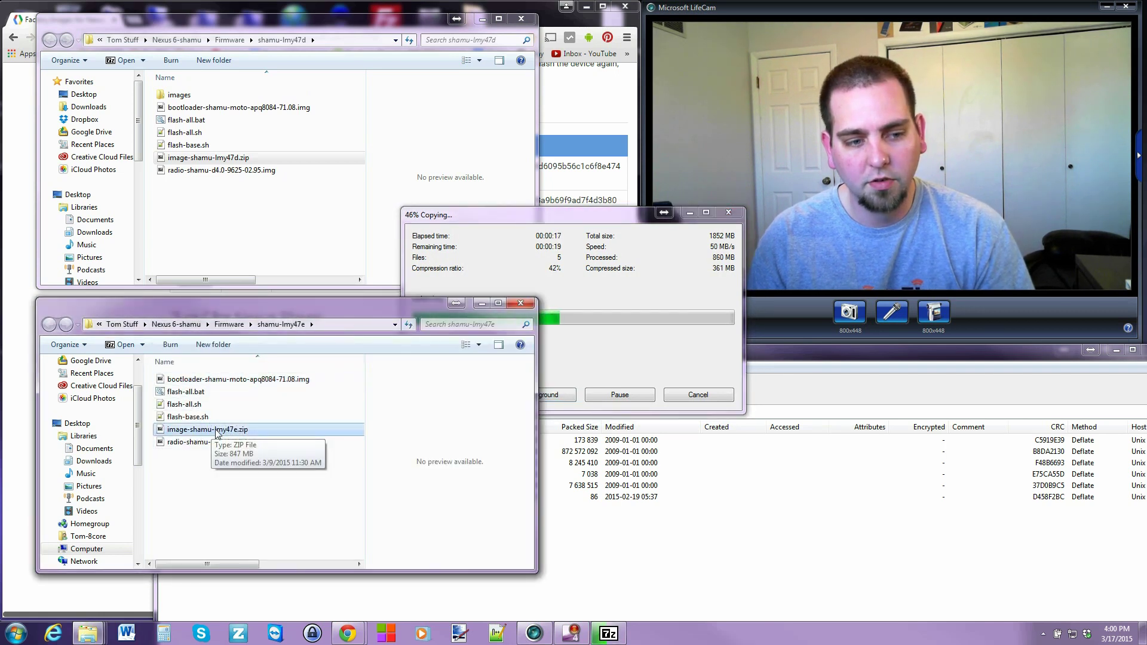
right_click(220, 431)
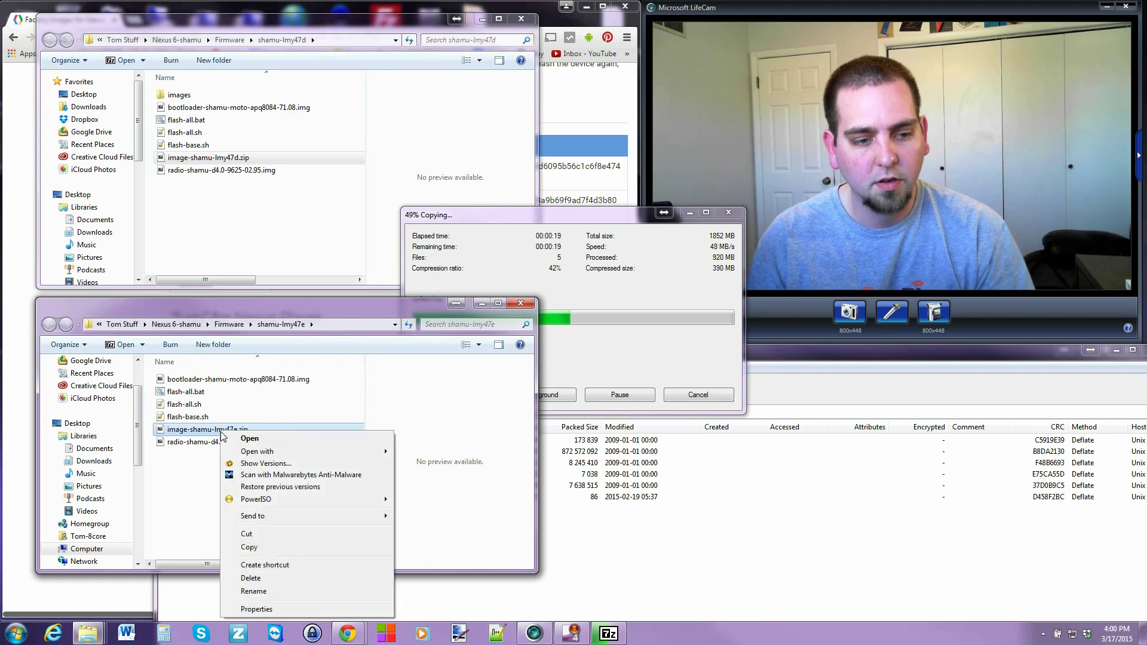
click(251, 438)
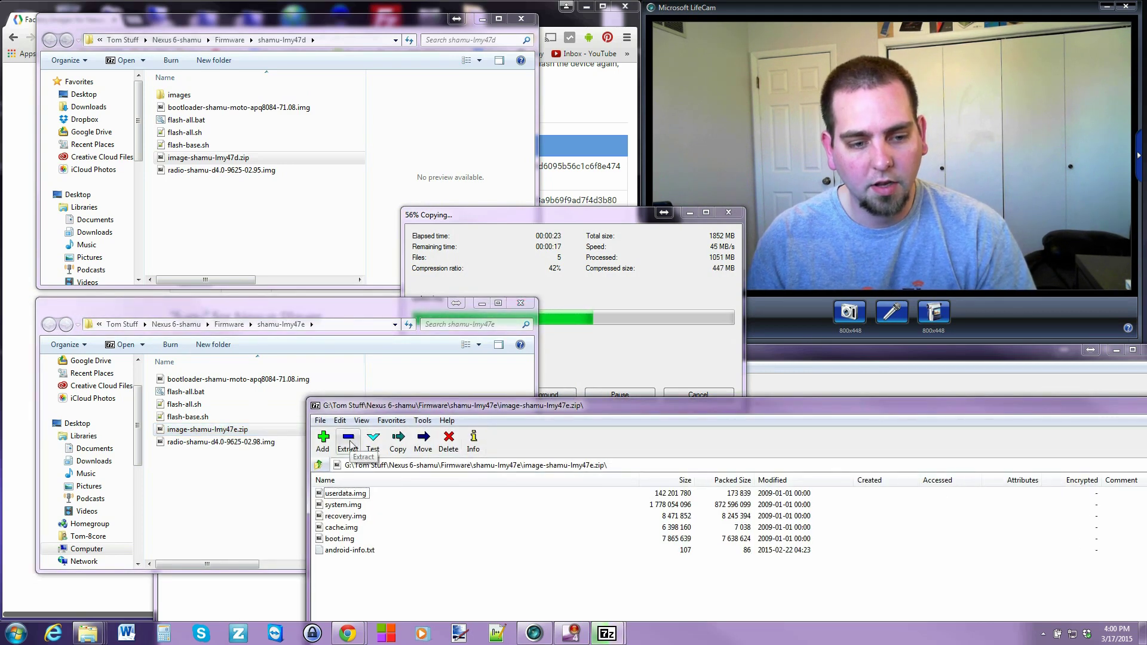
click(348, 446)
click(633, 263)
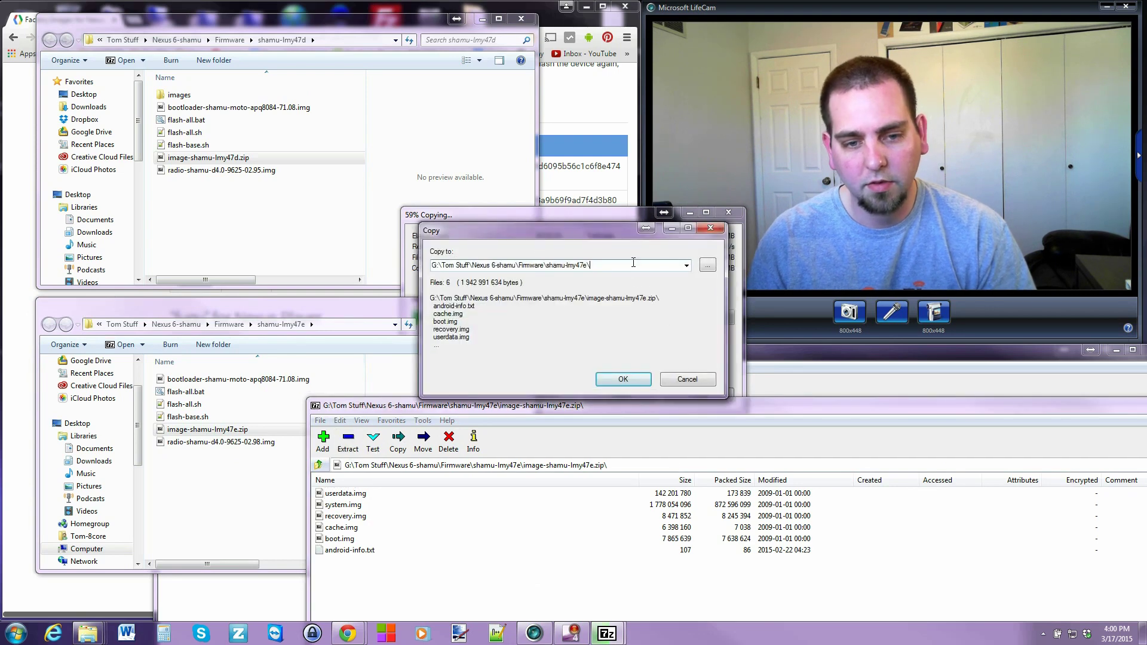
text(images)
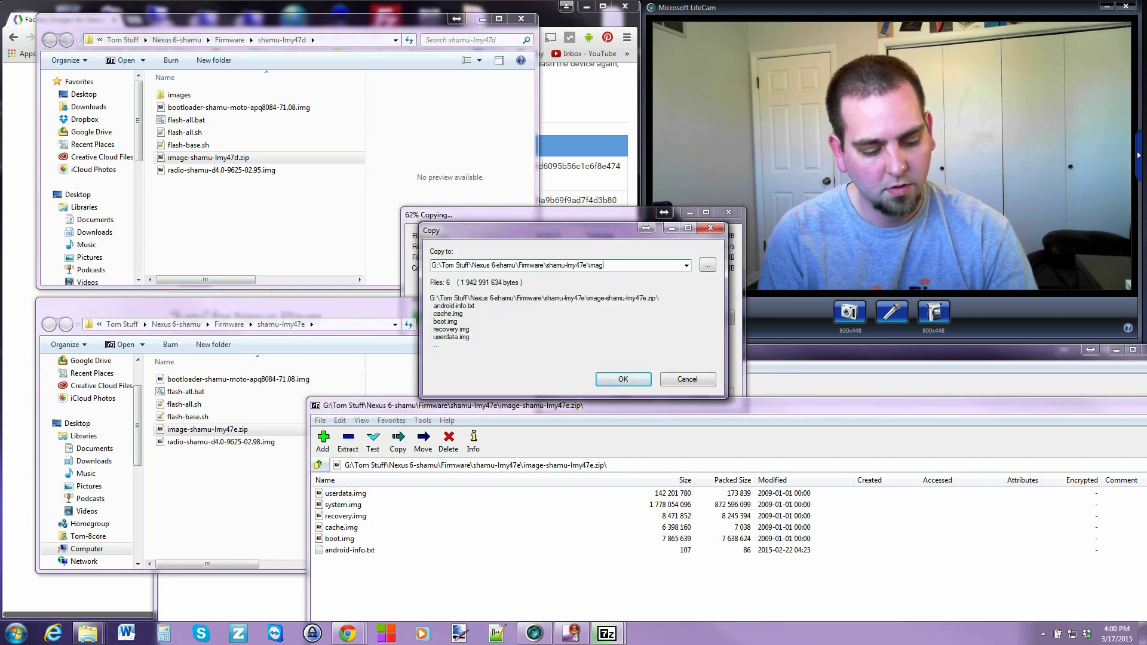
click(627, 379)
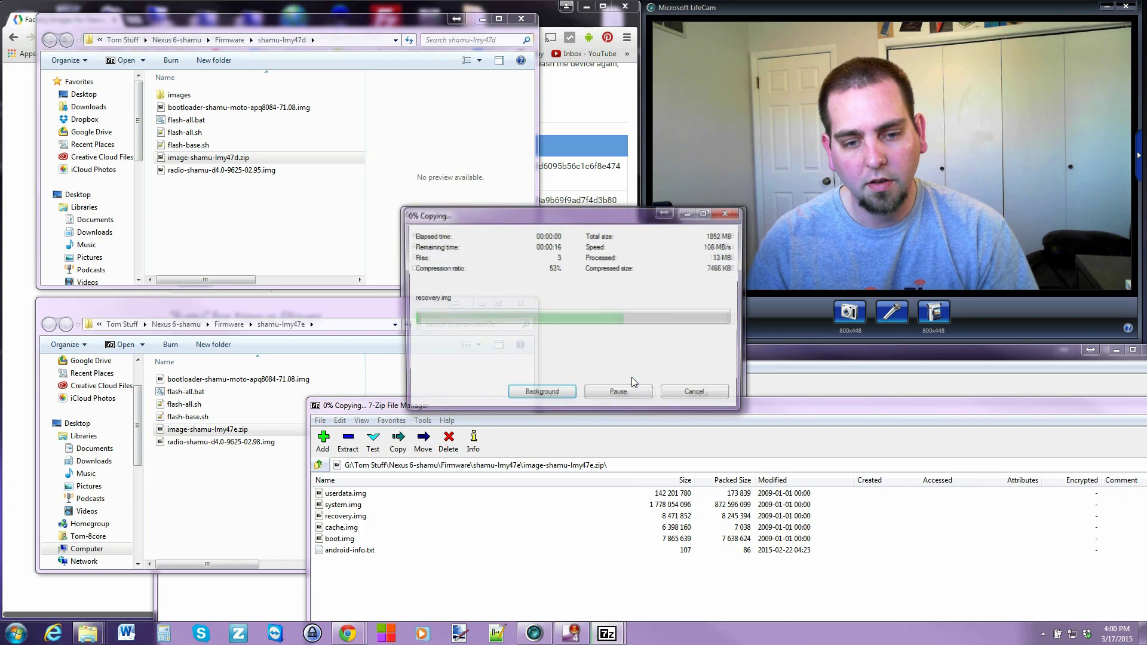
Step: Move the two overlapping extraction progress windows apart and minimize both, leaving the firmware folders in view
click(320, 306)
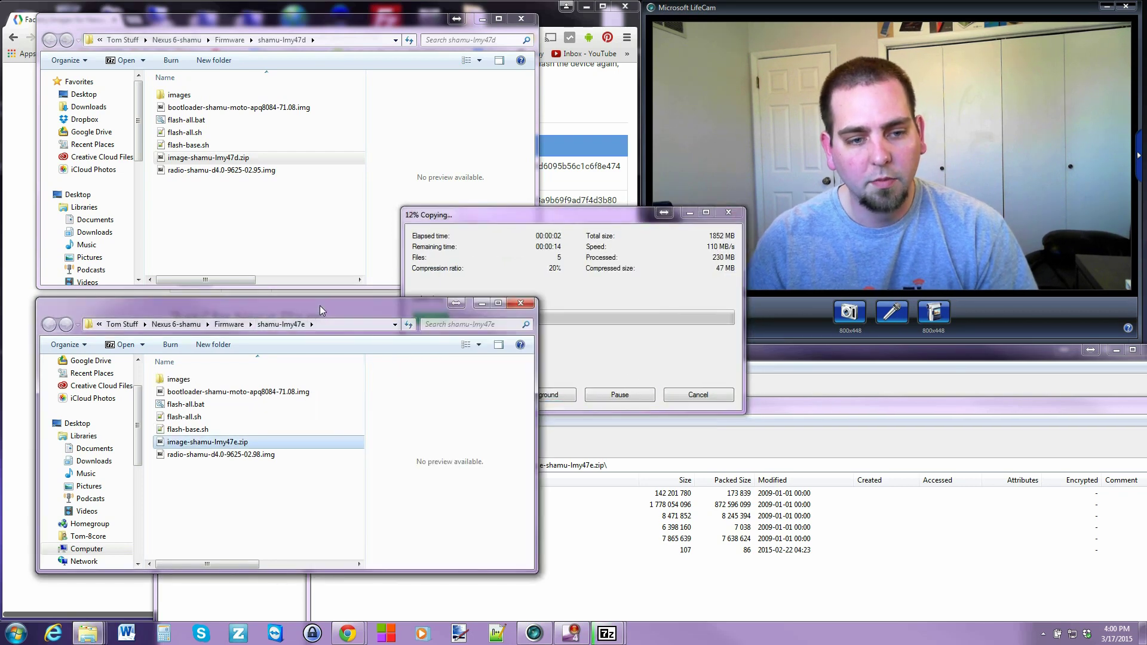
click(603, 224)
drag(605, 215, 655, 392)
drag(612, 217, 433, 200)
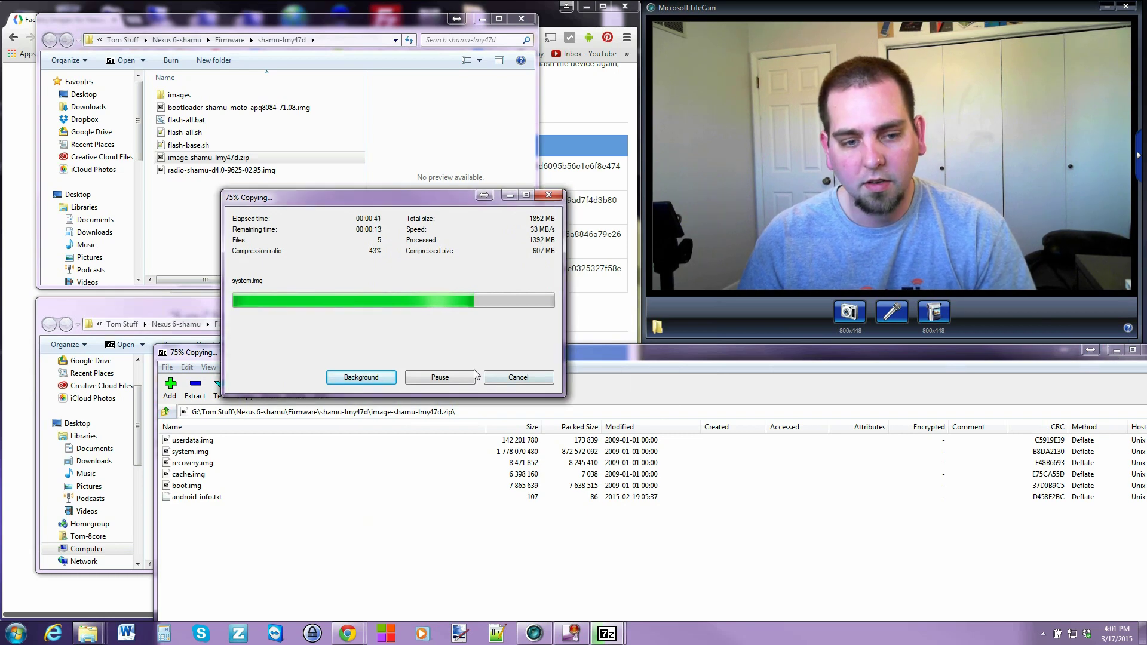
click(510, 195)
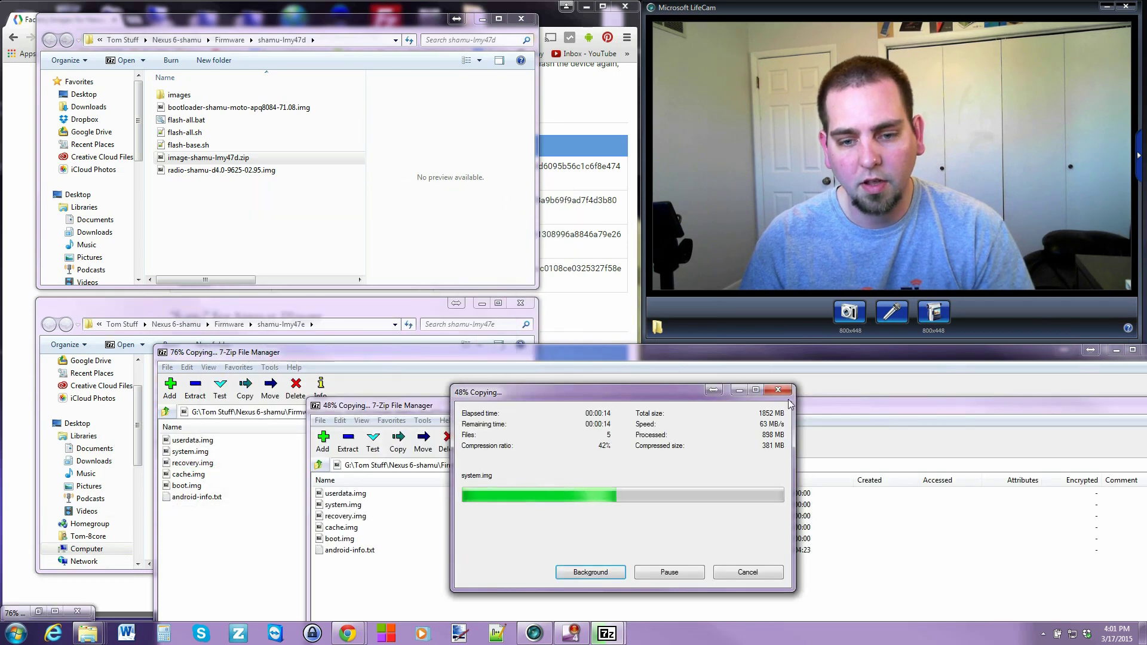
click(739, 392)
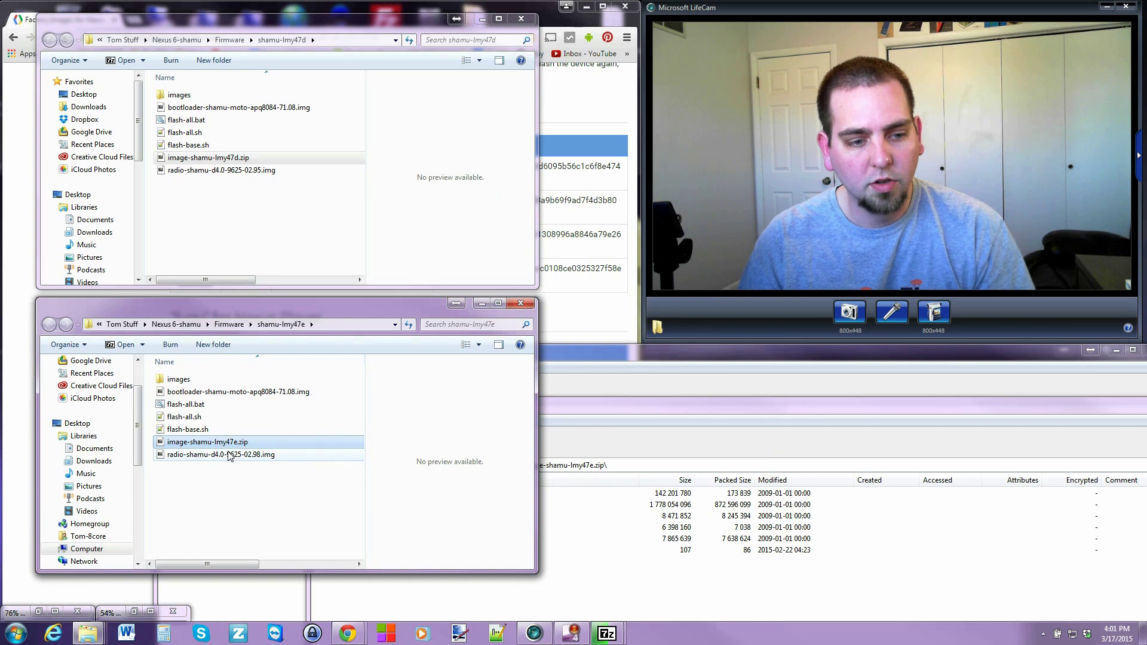
Step: Check the bootloader image in shamu-lmy47e and compare the radio image versions in both firmware folders
click(200, 494)
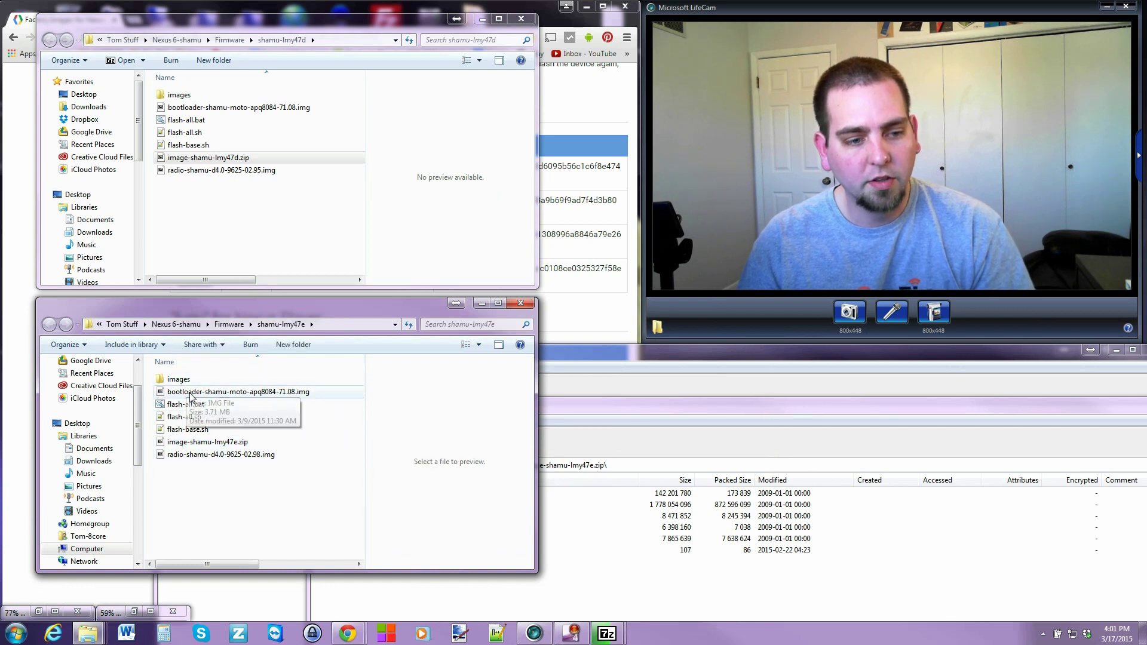
click(191, 395)
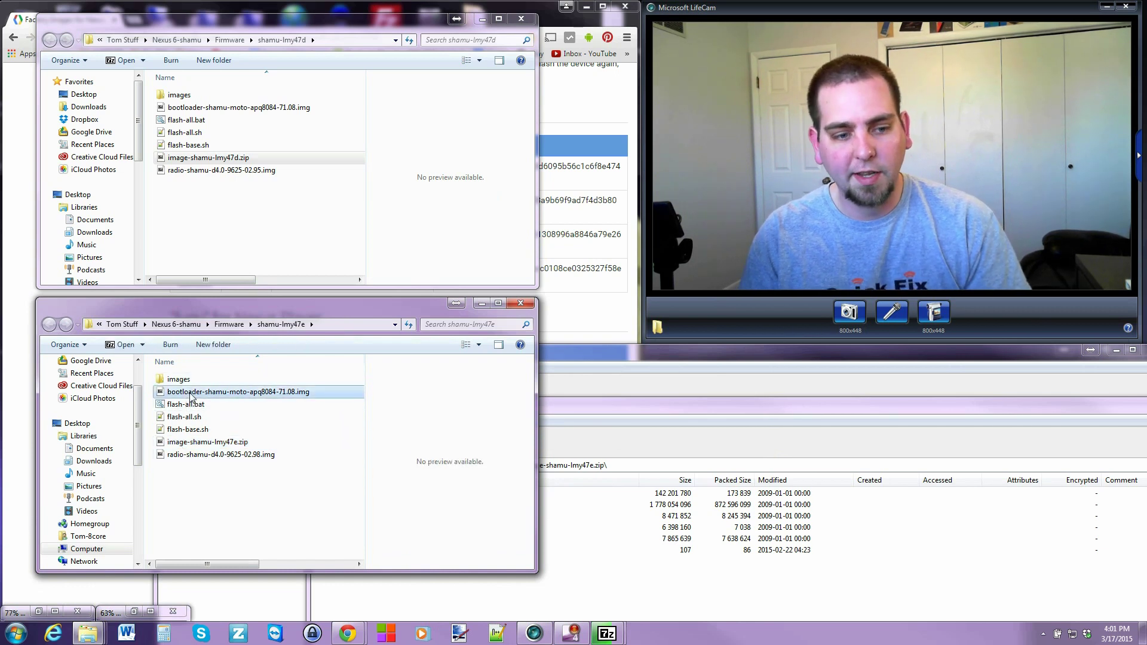
click(189, 457)
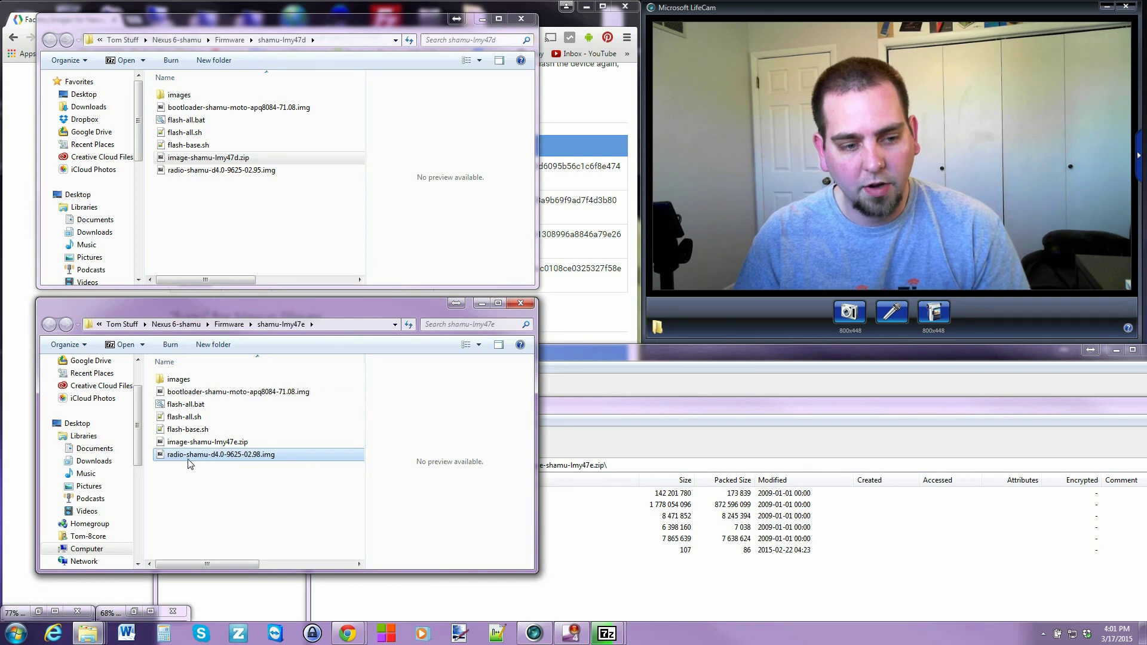
click(238, 158)
click(241, 171)
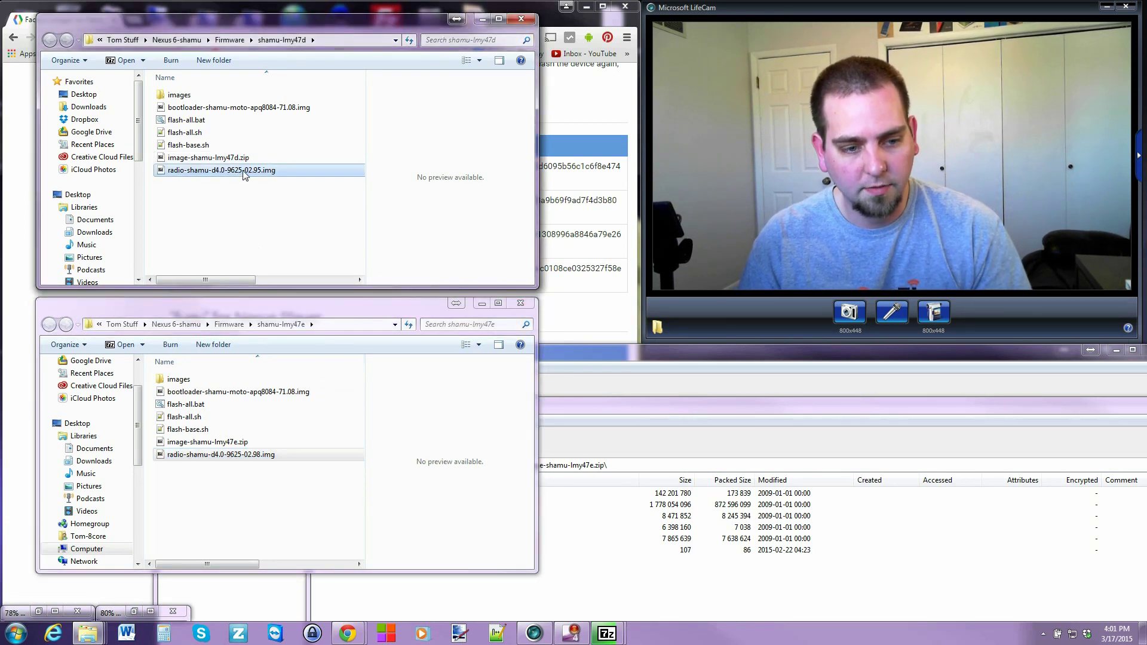
click(254, 455)
click(254, 174)
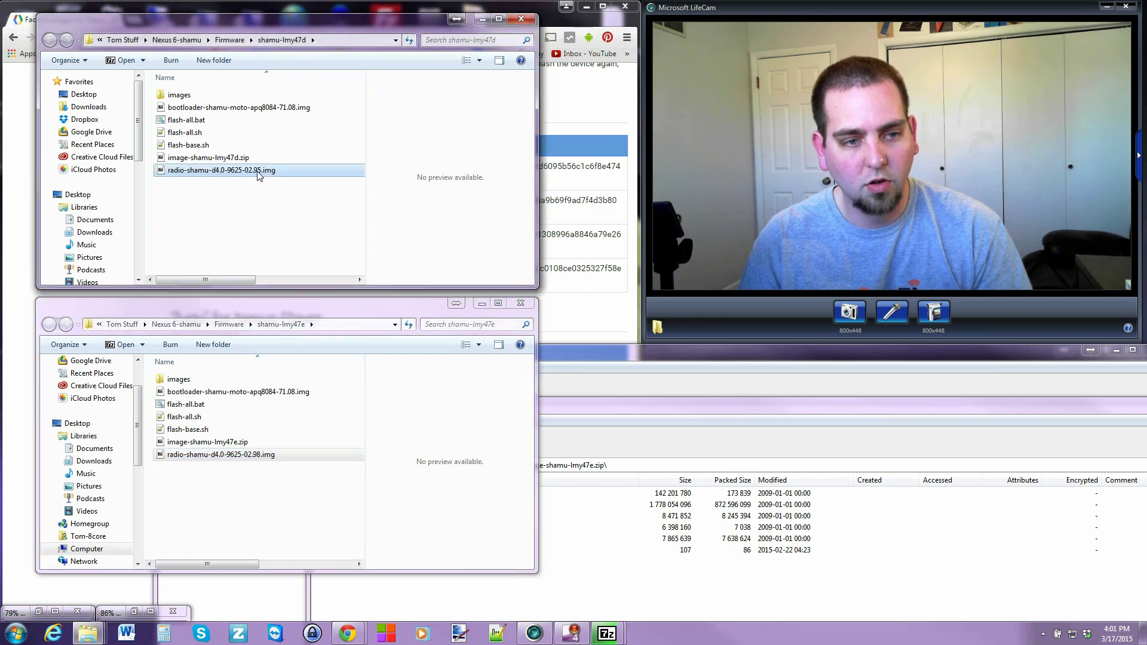
click(244, 457)
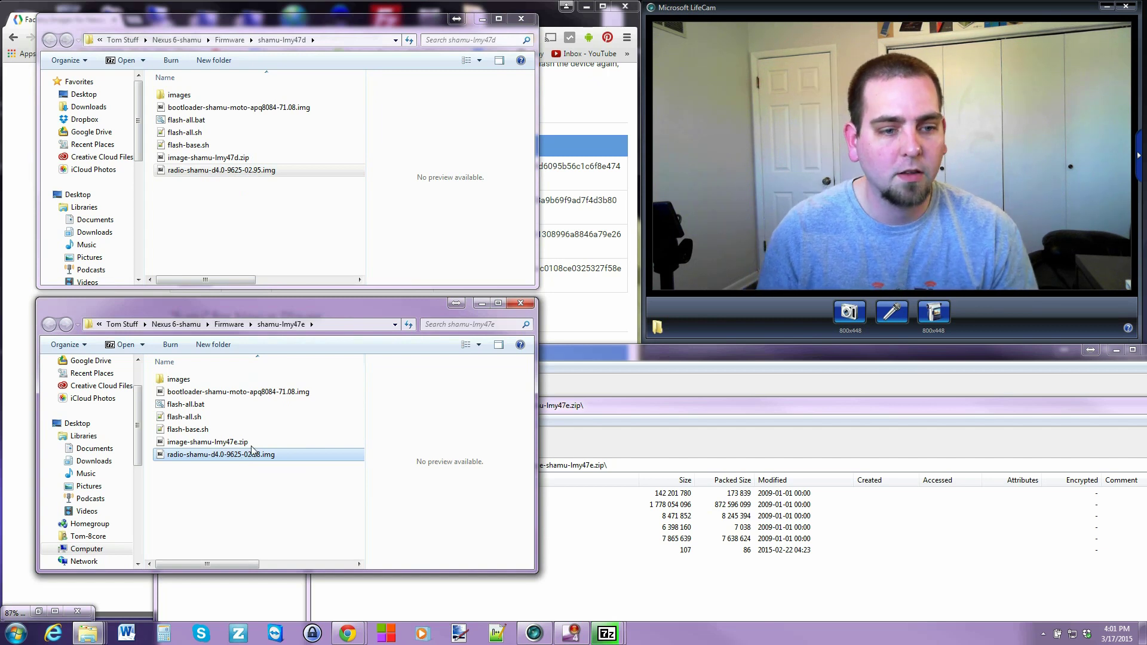
Step: Close the archive windows of image-shamu-lmy47d.zip and image-shamu-lmy47e.zip
click(654, 411)
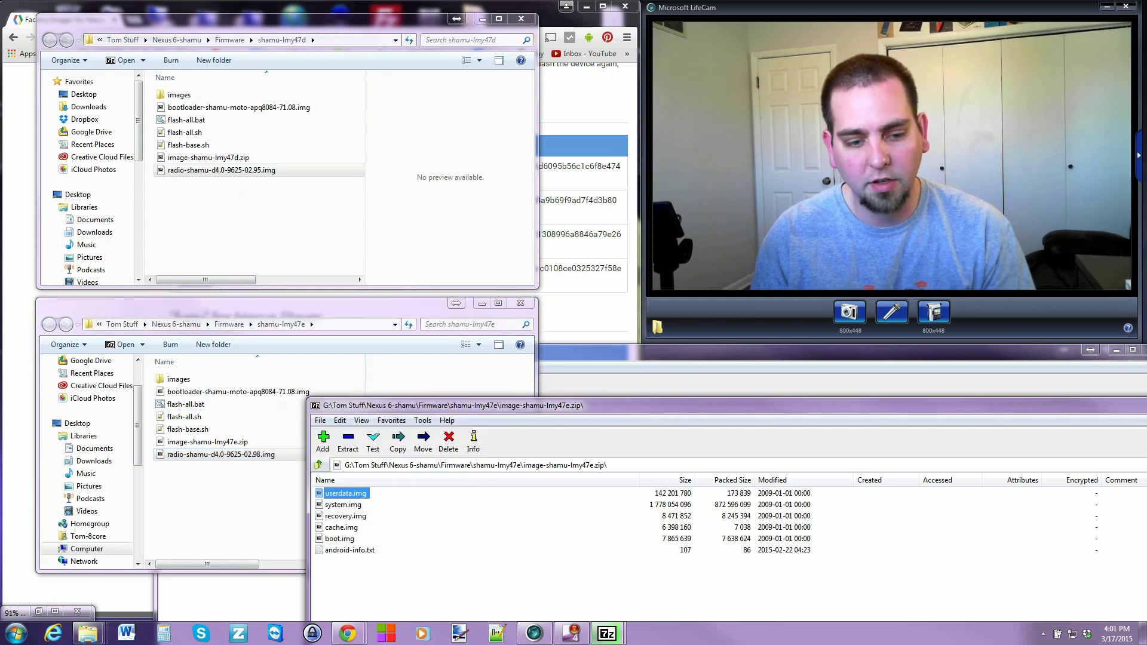
mouse_move(608, 641)
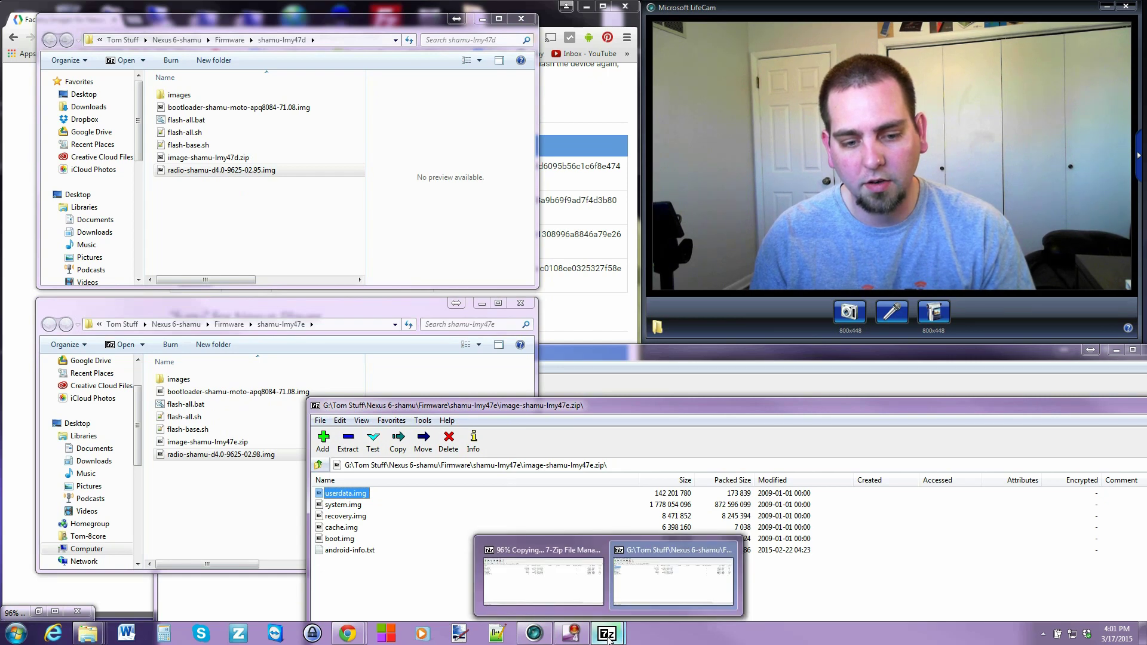
click(544, 576)
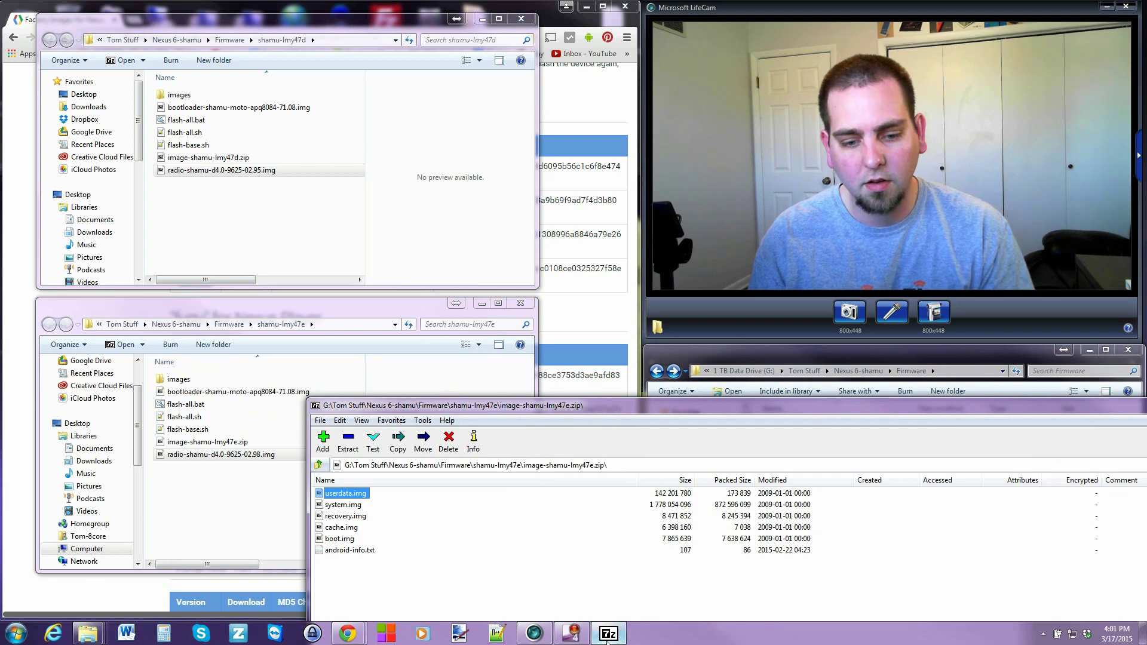
mouse_move(608, 641)
click(668, 550)
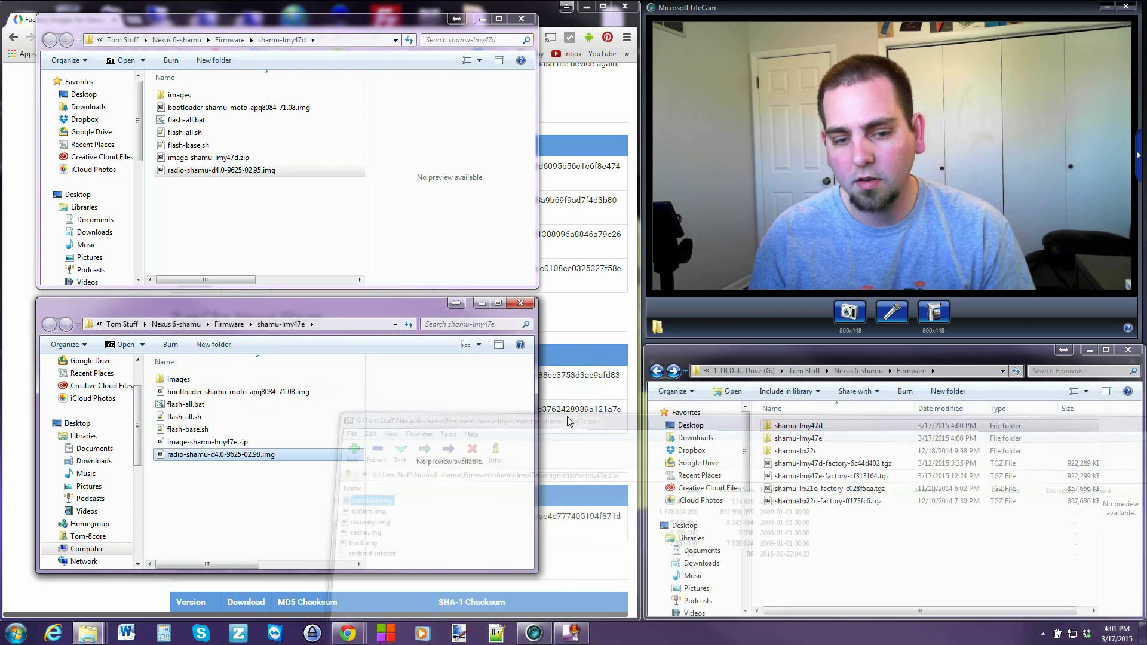
Step: Open the images subfolder in both firmware windows and select cache.img and userdata.img in the shamu-lmy47d one
click(188, 97)
double_click(189, 96)
double_click(191, 380)
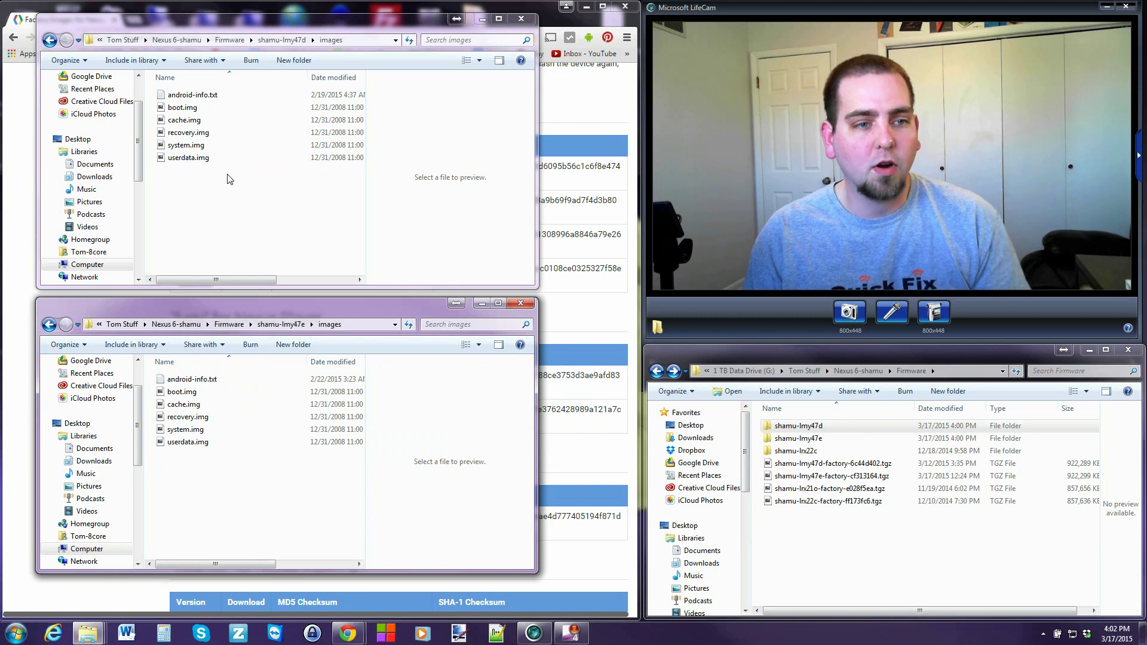
click(183, 120)
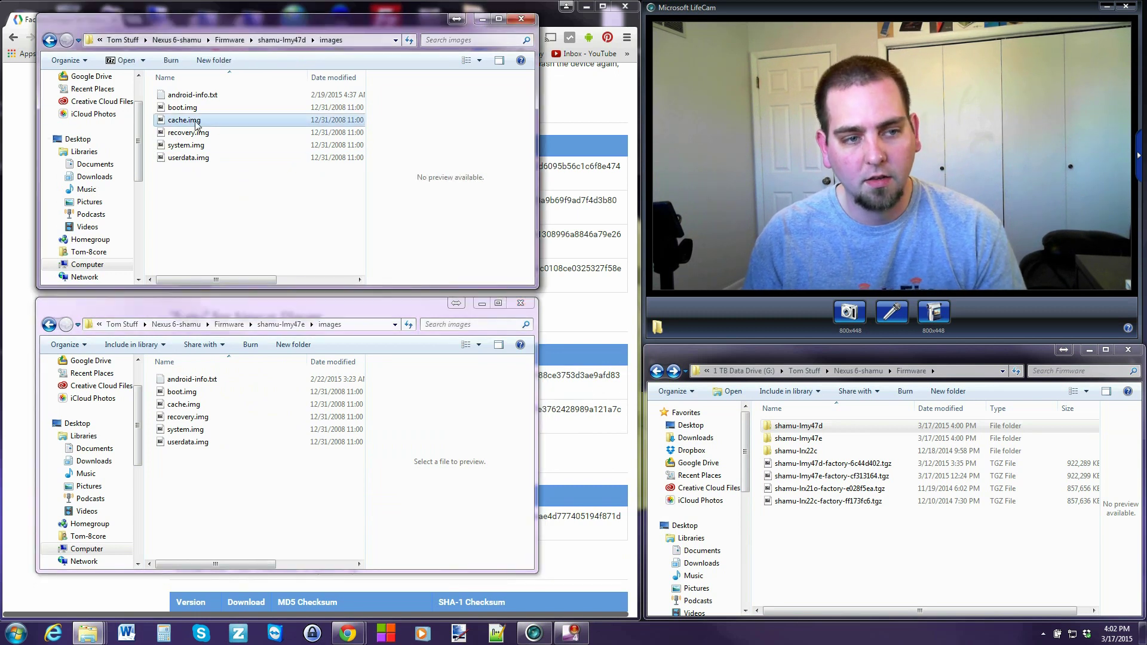
ctrl+click(180, 159)
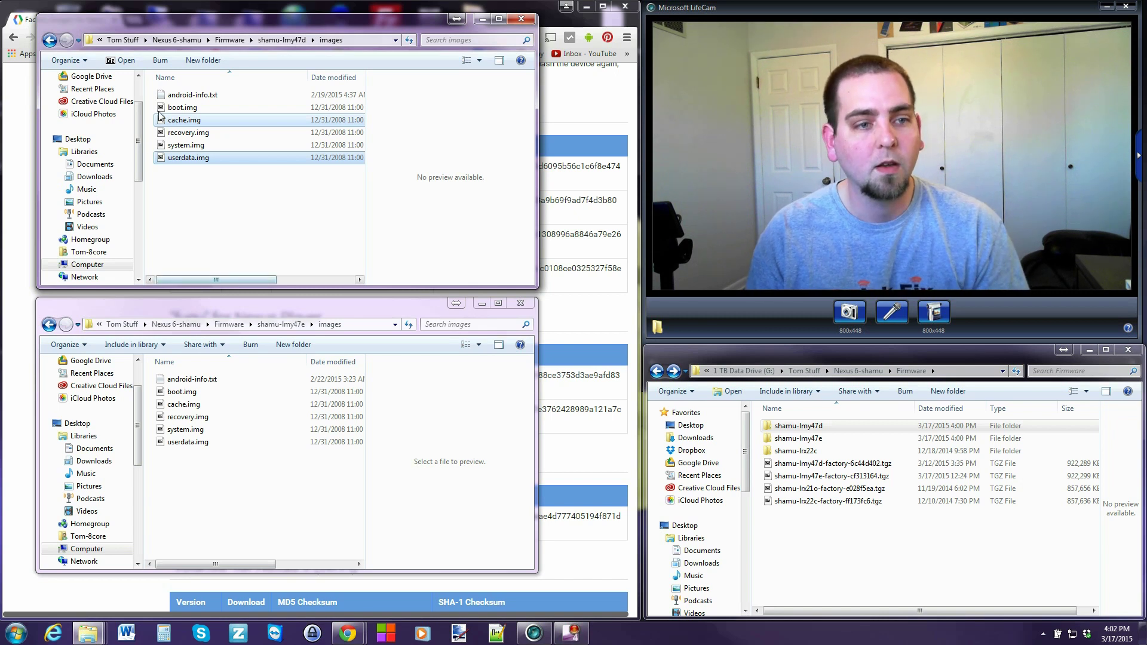
Step: Open android-info.txt from the shamu-lmy47d images folder, review its board, bootloader and baseband requirement lines, and close it
click(201, 96)
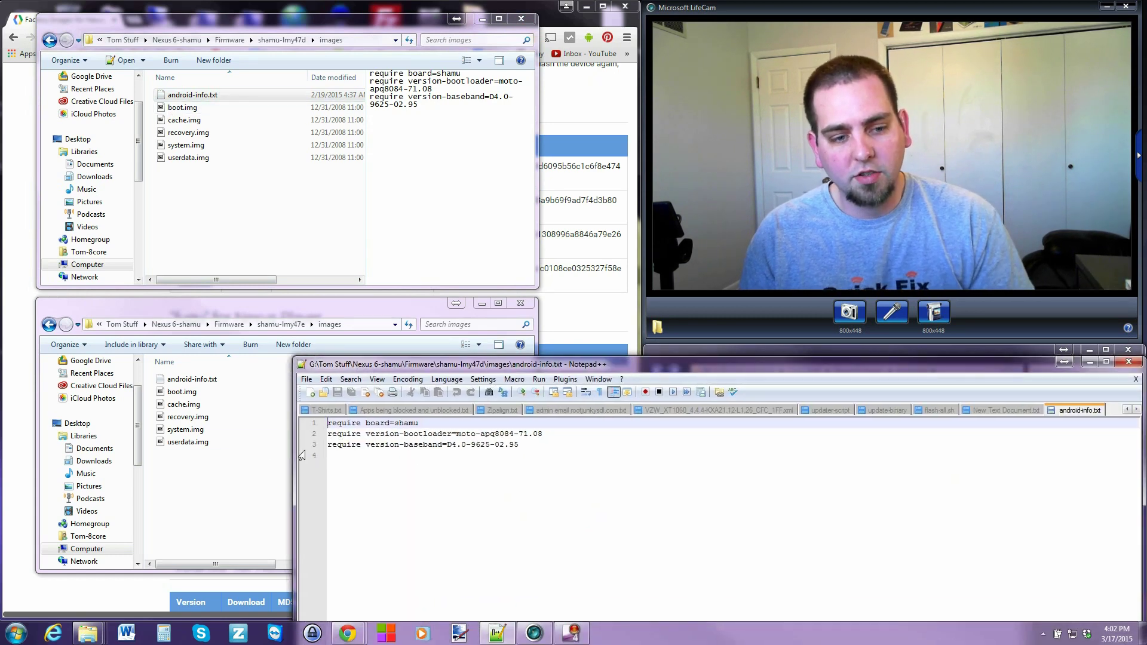
drag(328, 424, 422, 426)
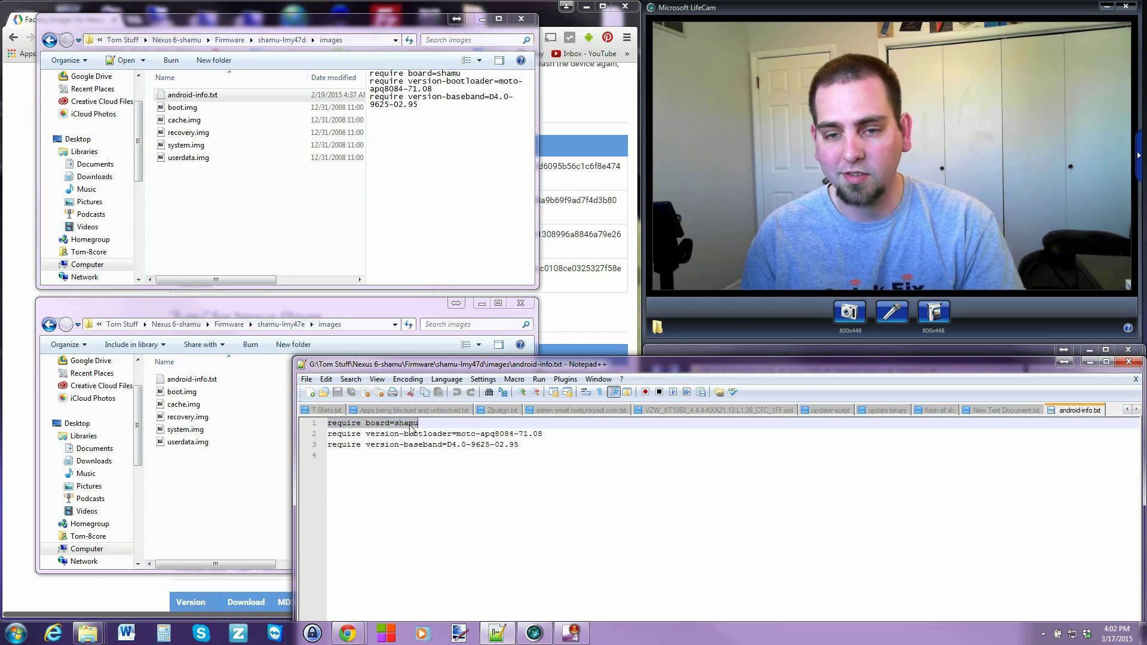
click(323, 438)
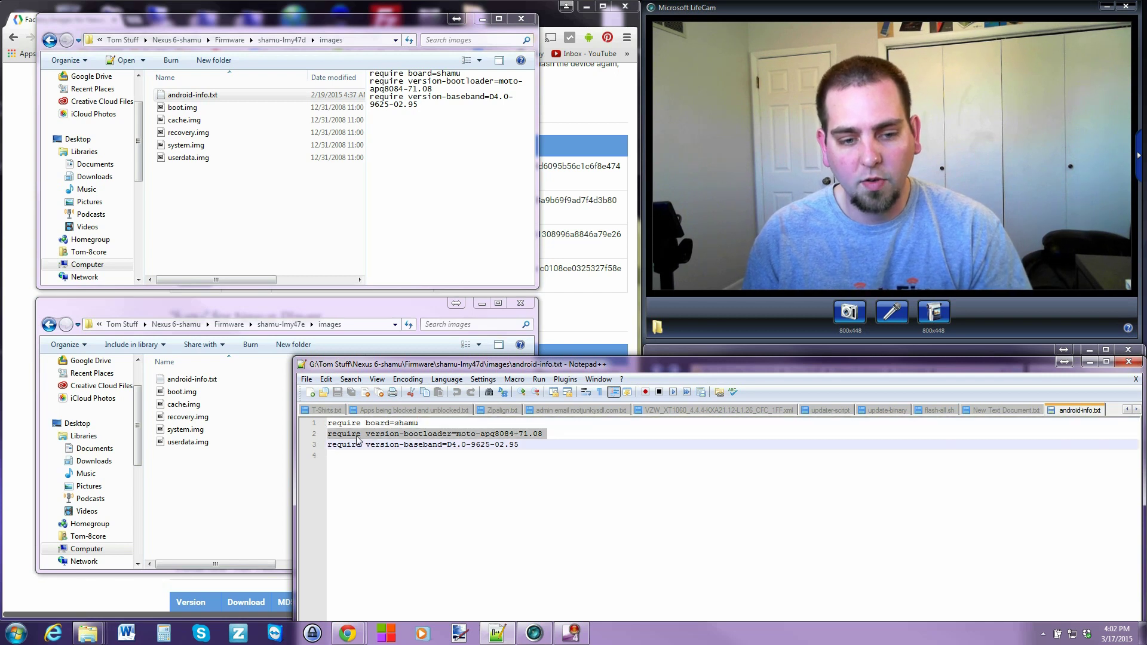
click(553, 434)
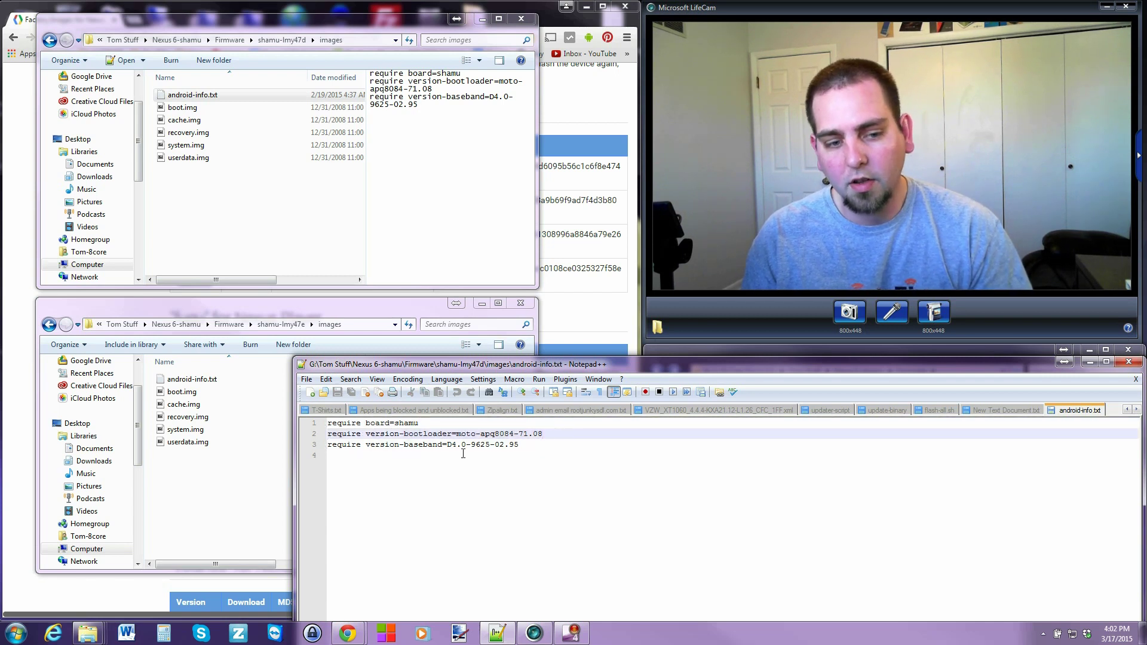
click(487, 447)
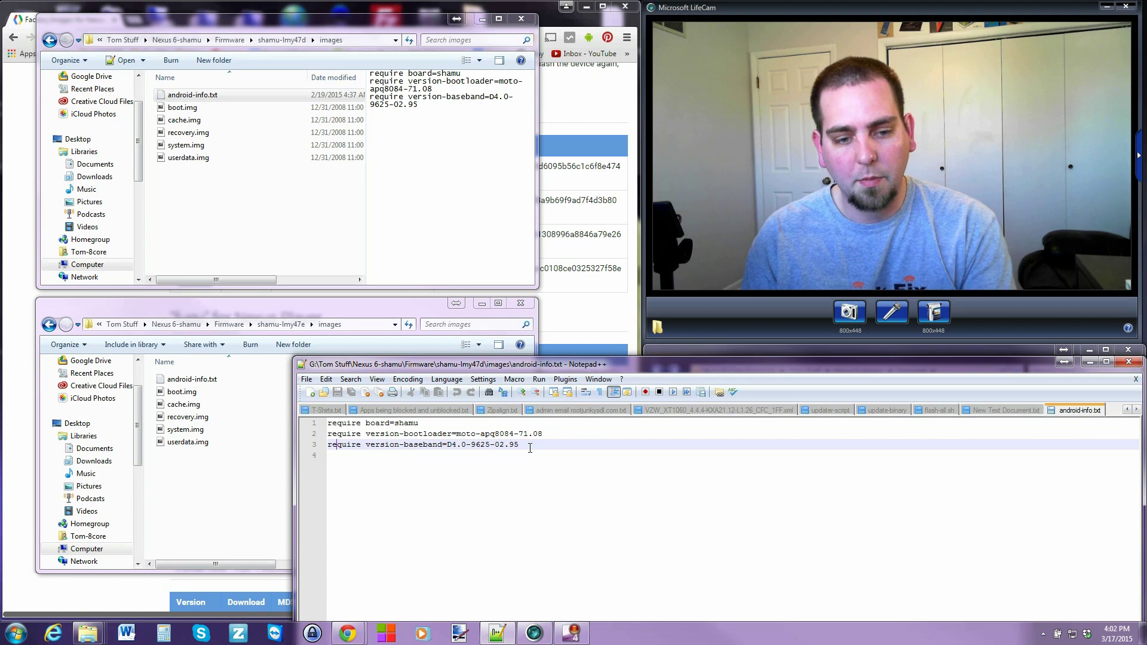
click(1128, 363)
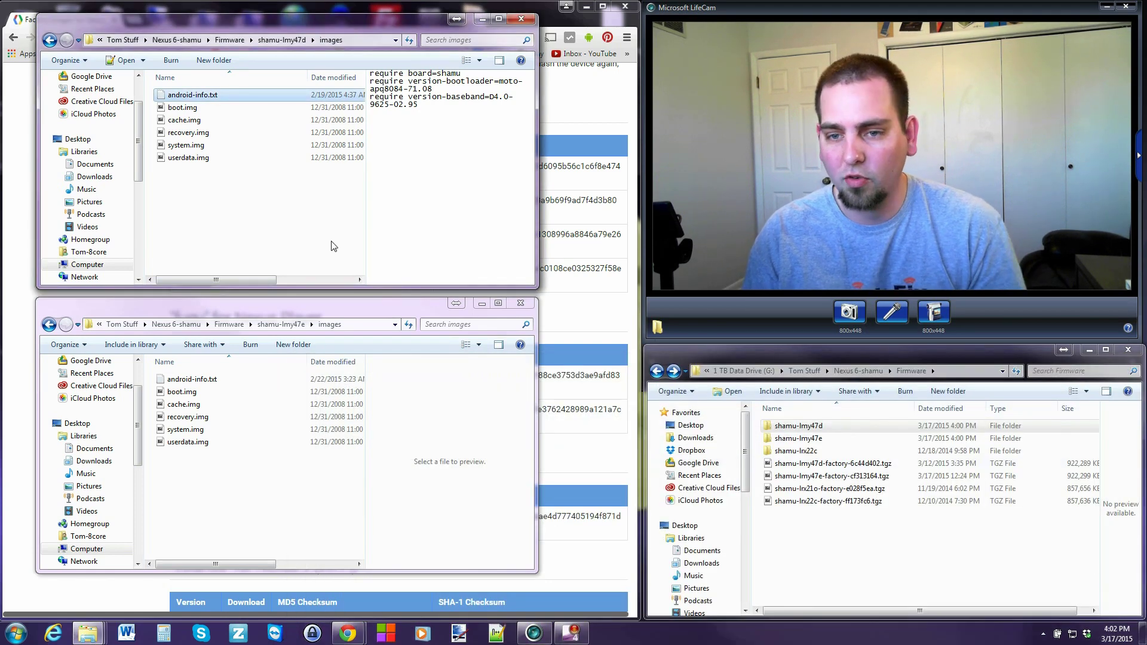
Step: Highlight boot.img, recovery.img and system.img in the images folders of both shamu-lmy47d and shamu-lmy47e
click(174, 109)
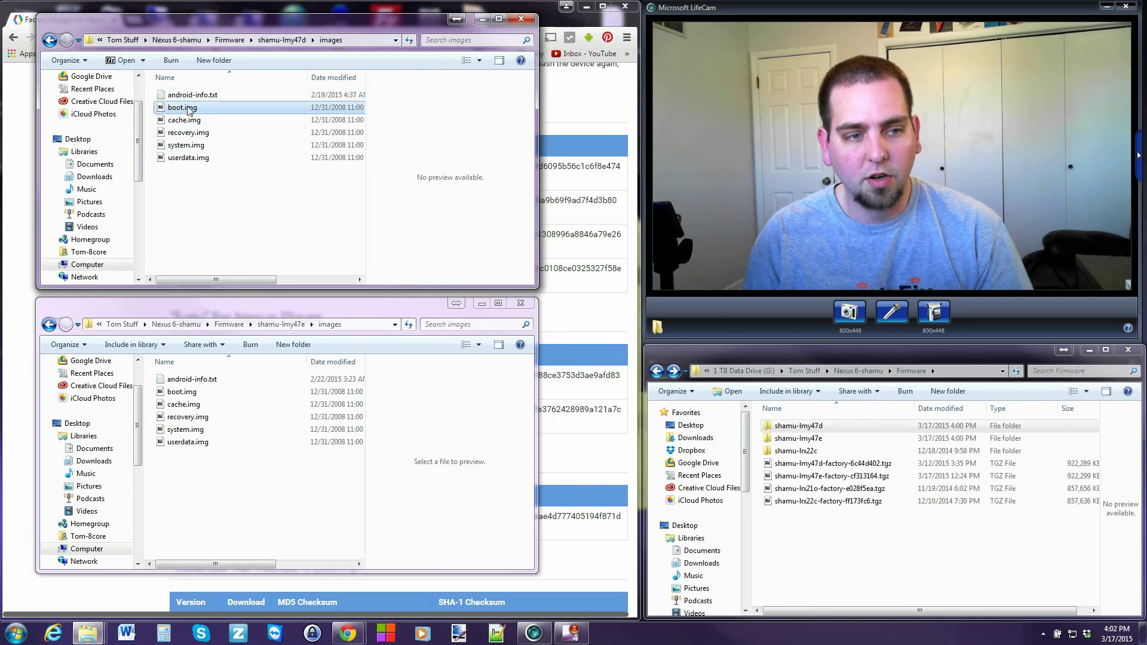
click(188, 132)
ctrl+click(186, 145)
ctrl+click(182, 107)
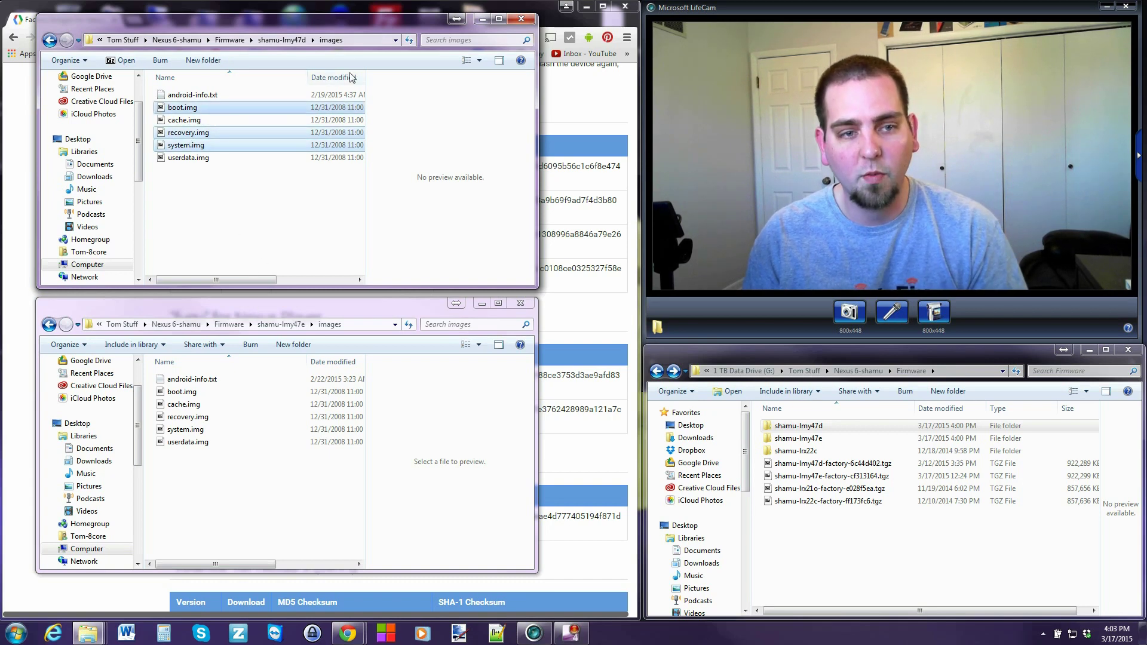
click(181, 392)
ctrl+click(187, 418)
ctrl+click(185, 430)
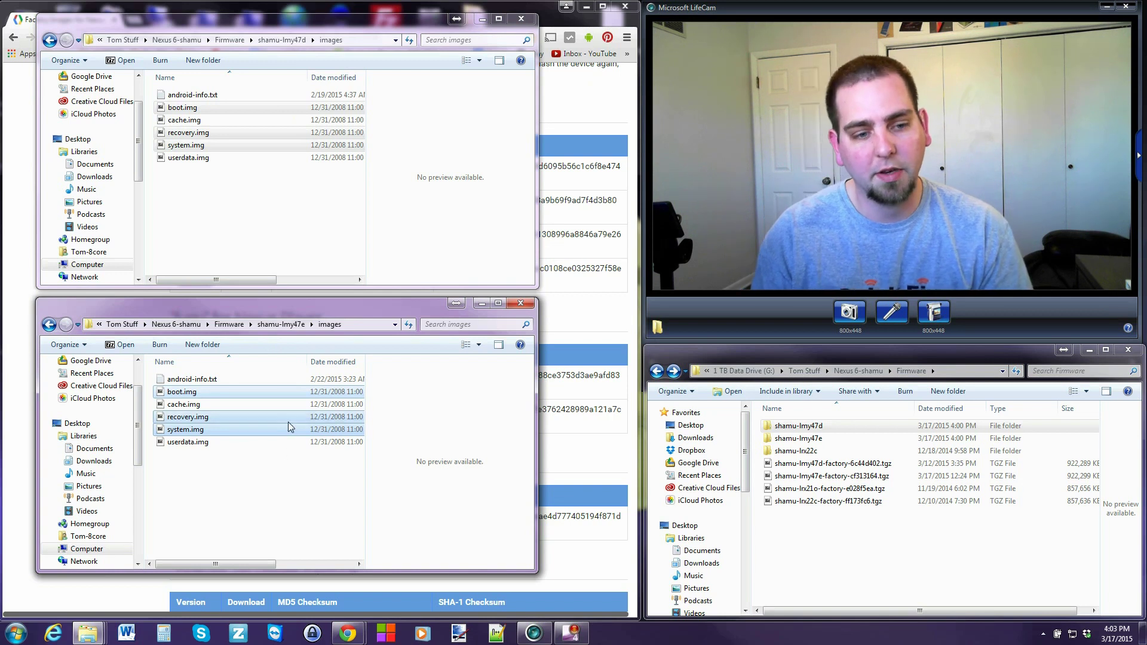
Step: Copy boot.img and system.img from the shamu-lmy47e images subfolder into the parent shamu-lmy47e folder
click(190, 522)
click(182, 392)
ctrl+click(187, 430)
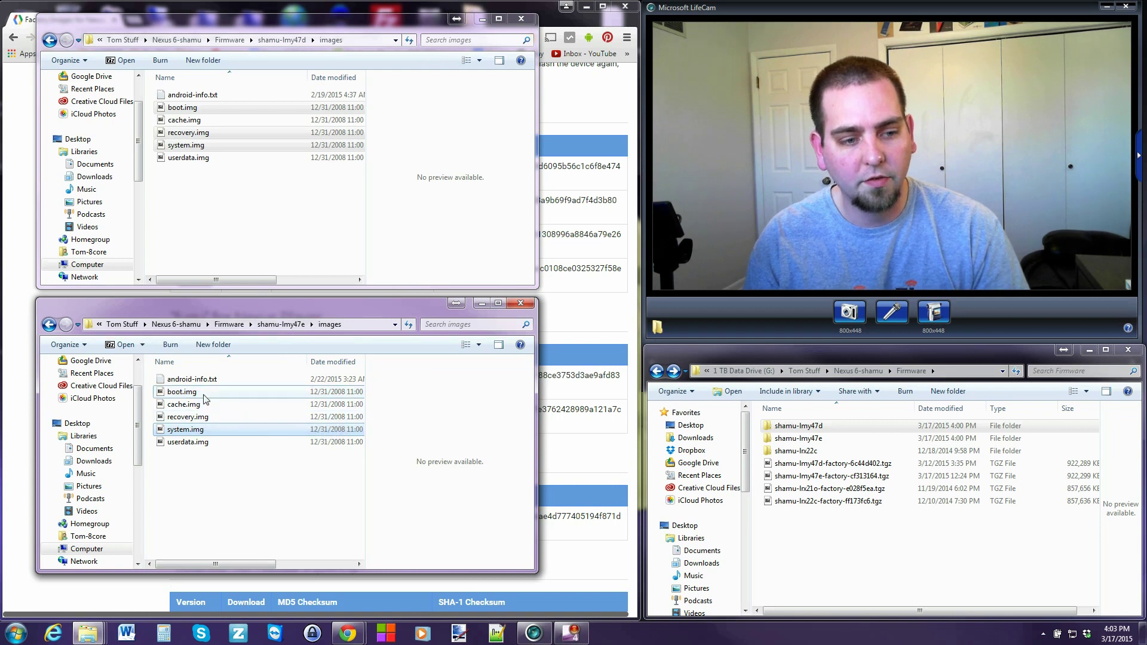
right_click(211, 438)
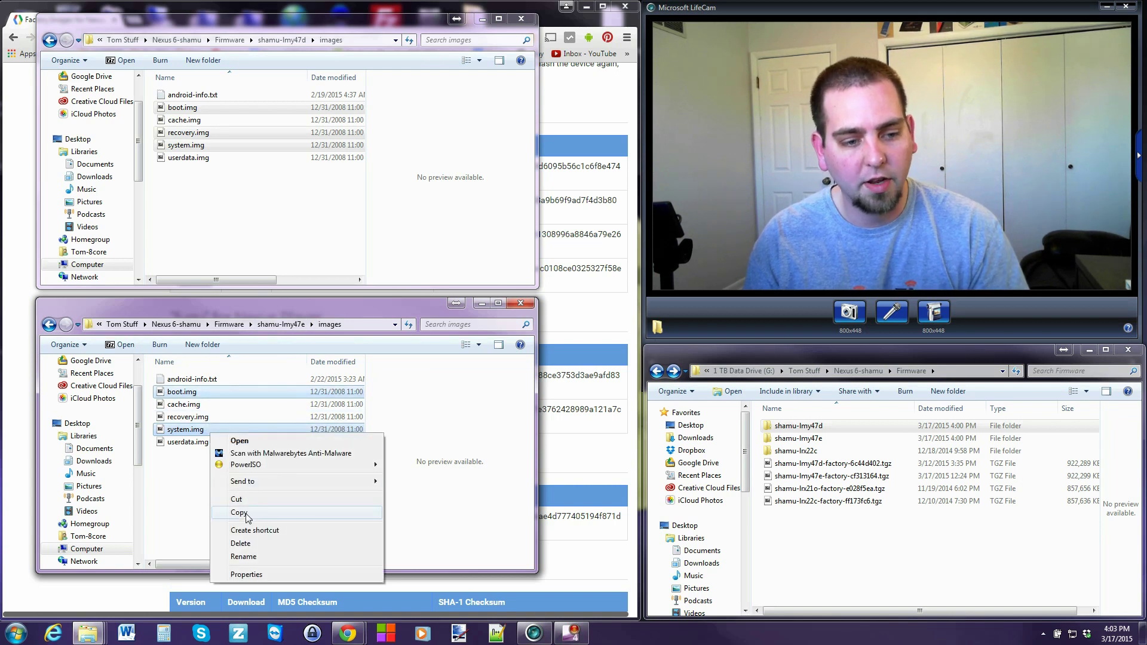
click(245, 512)
click(49, 324)
right_click(212, 496)
click(242, 395)
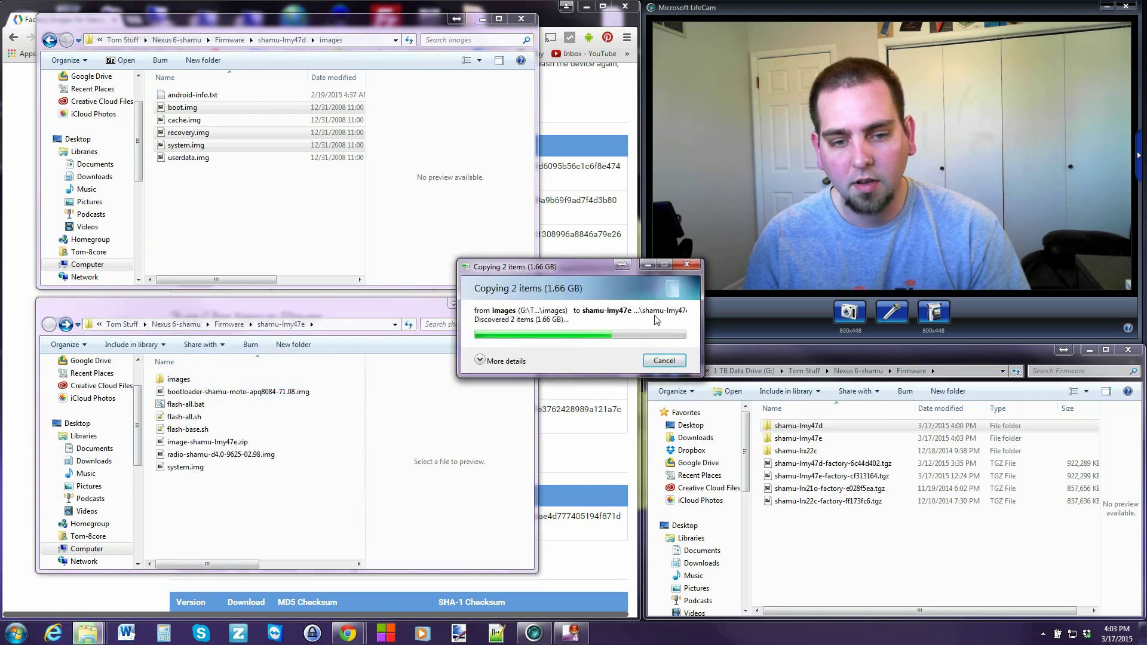
Step: Highlight boot.img, radio-shamu-d4.0-9625-02.98.img and system.img together in the shamu-lmy47e folder
click(197, 526)
click(197, 393)
ctrl+click(227, 467)
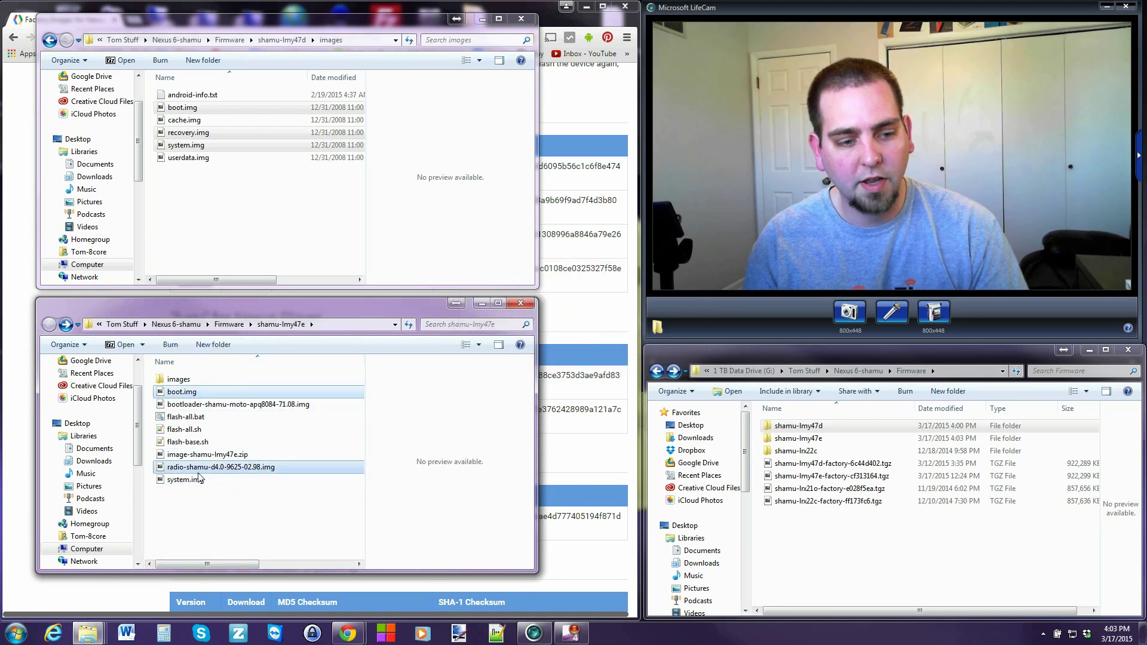
ctrl+click(215, 480)
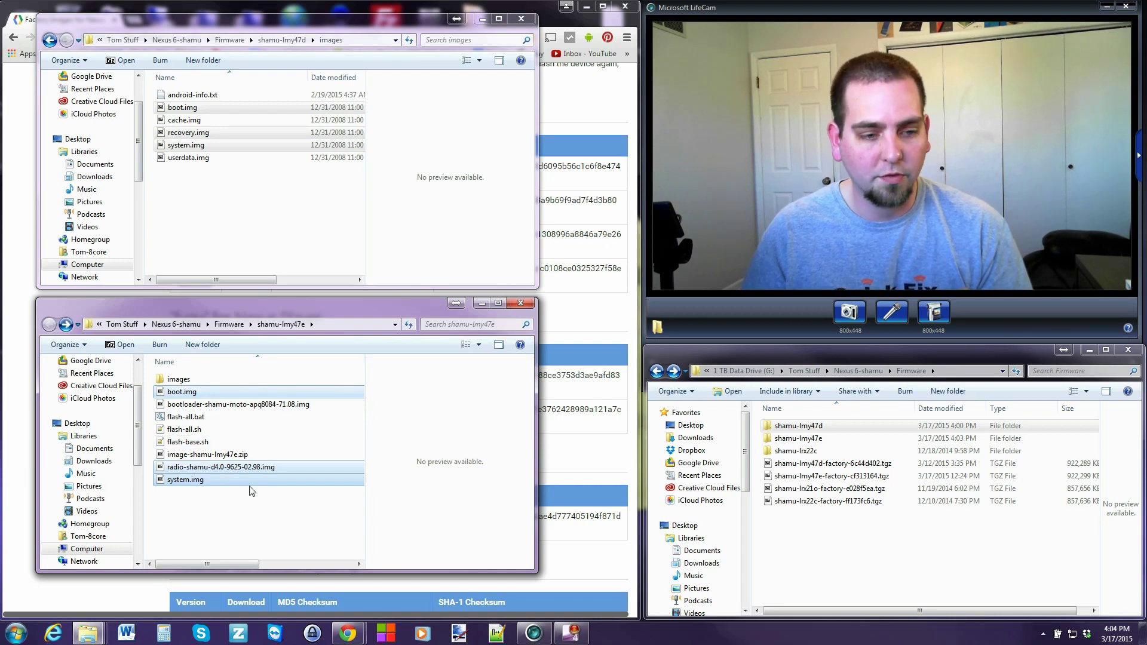
Step: Rename flash-all.bat in the shamu-lmy47e folder to flash-all.txt and accept the extension change
click(185, 421)
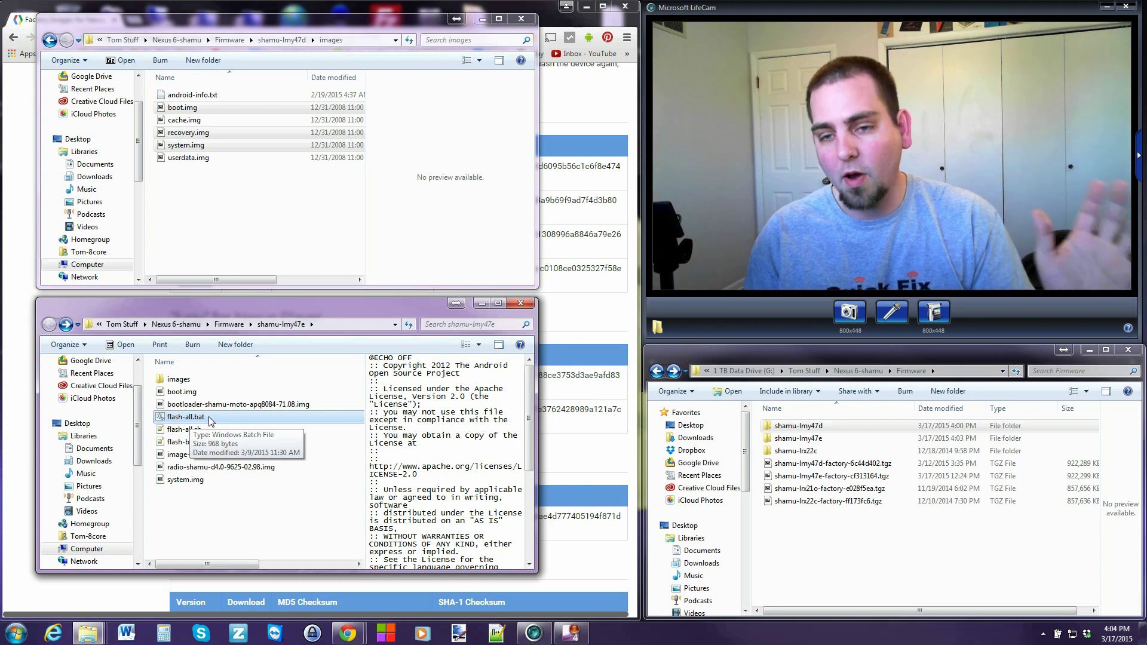
right_click(209, 422)
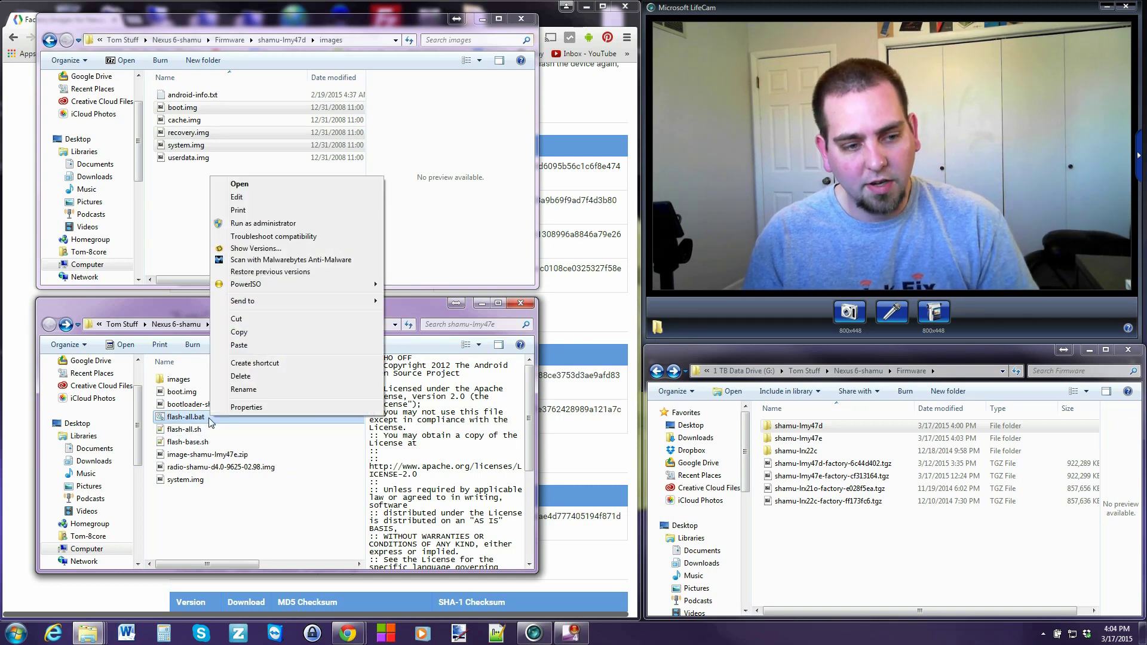
click(238, 505)
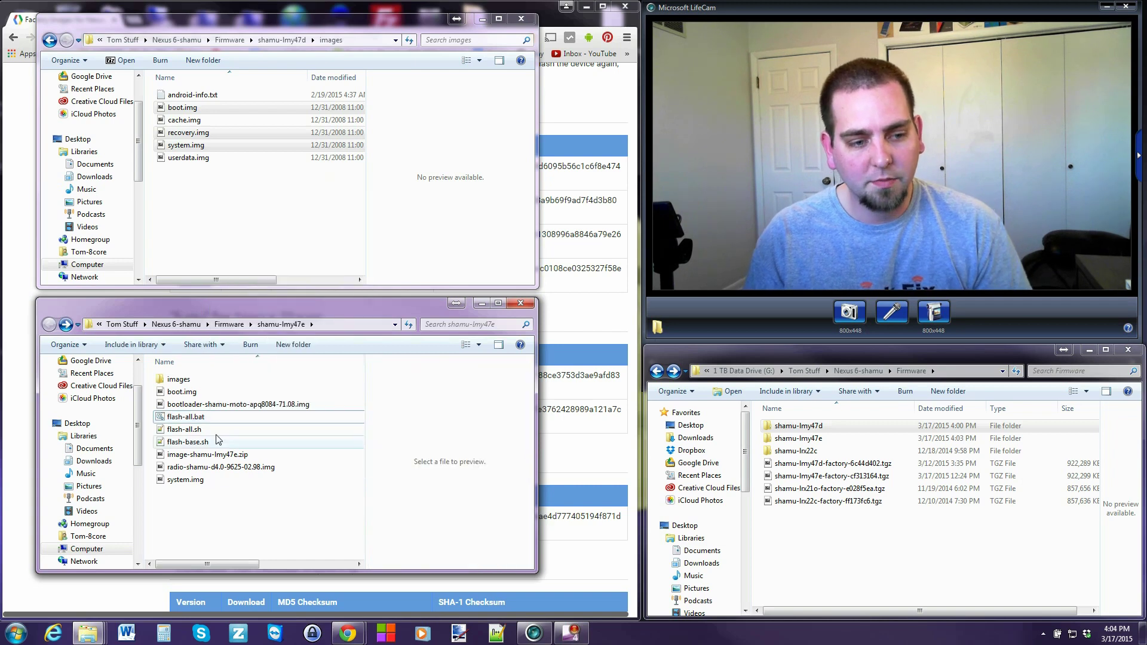
right_click(226, 424)
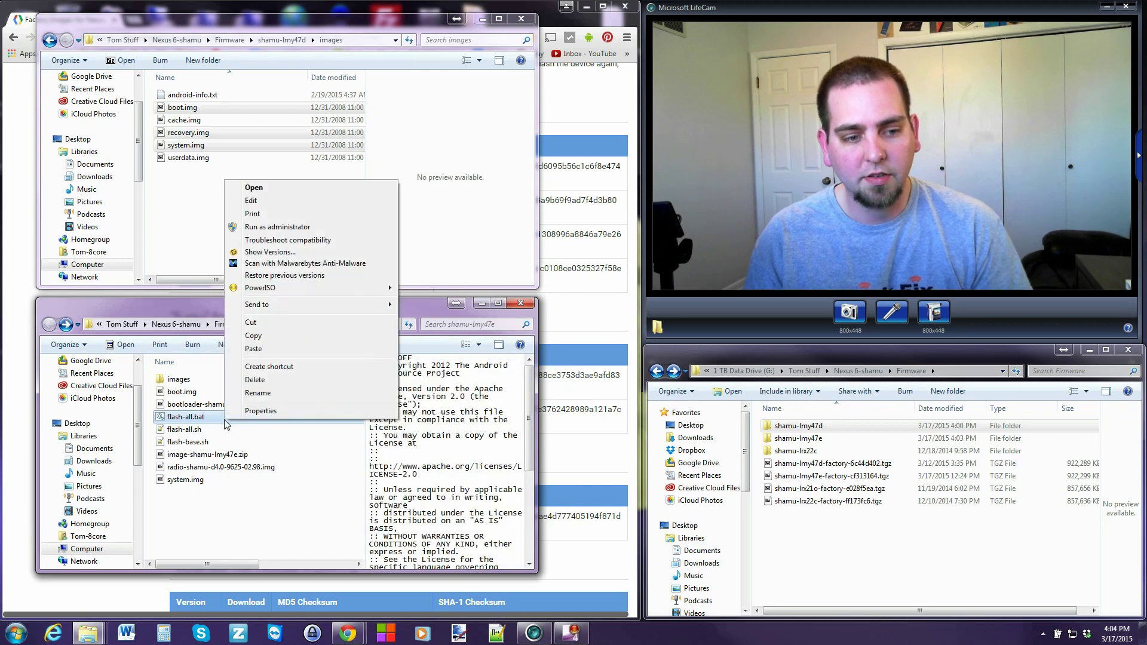
click(256, 392)
key(End)
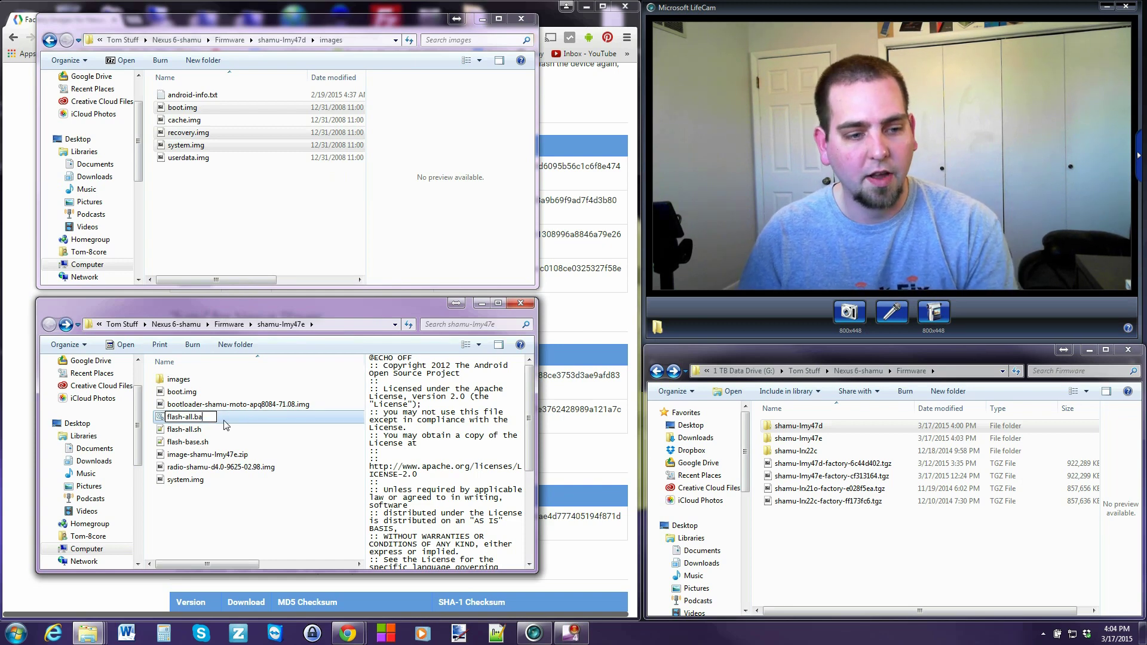
text(txt)
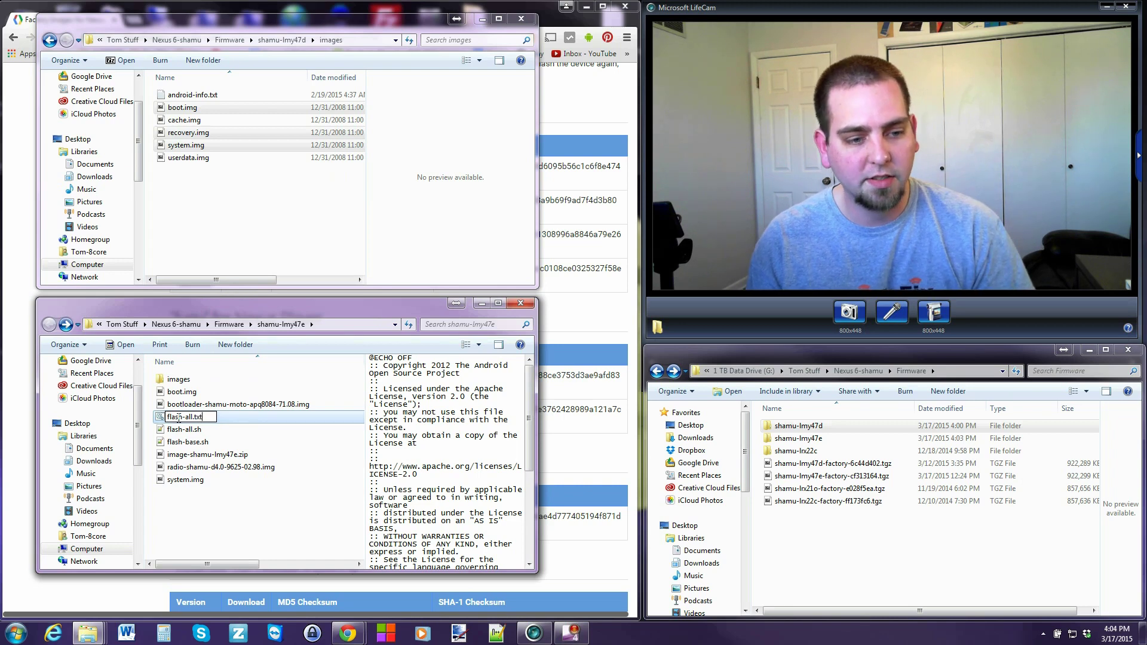
click(257, 526)
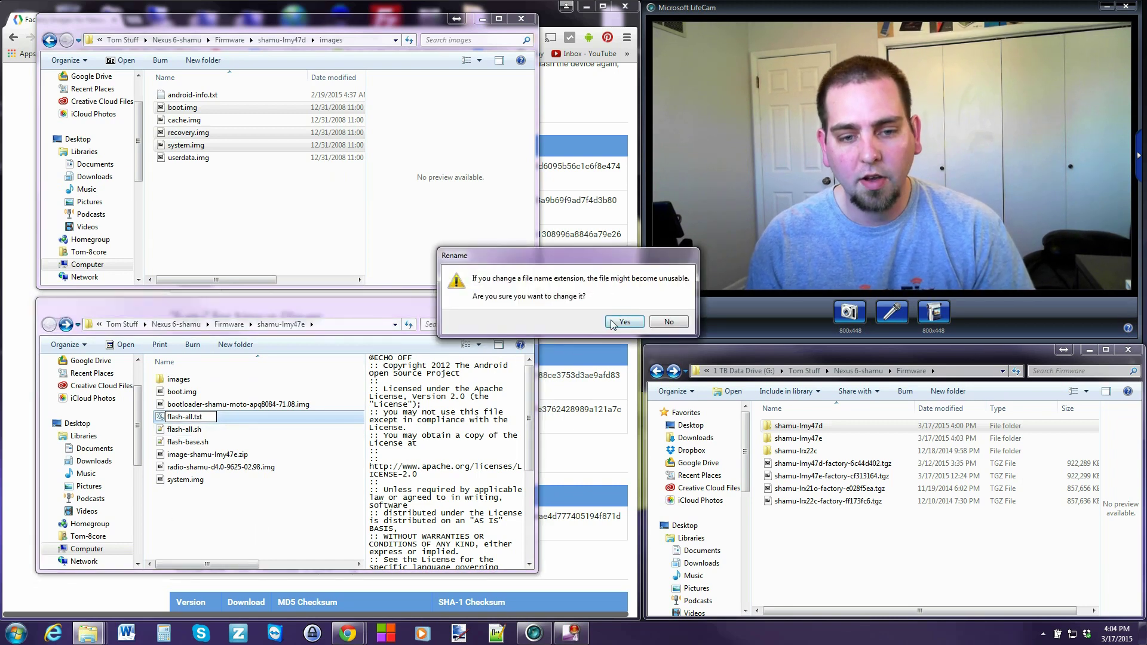
click(618, 324)
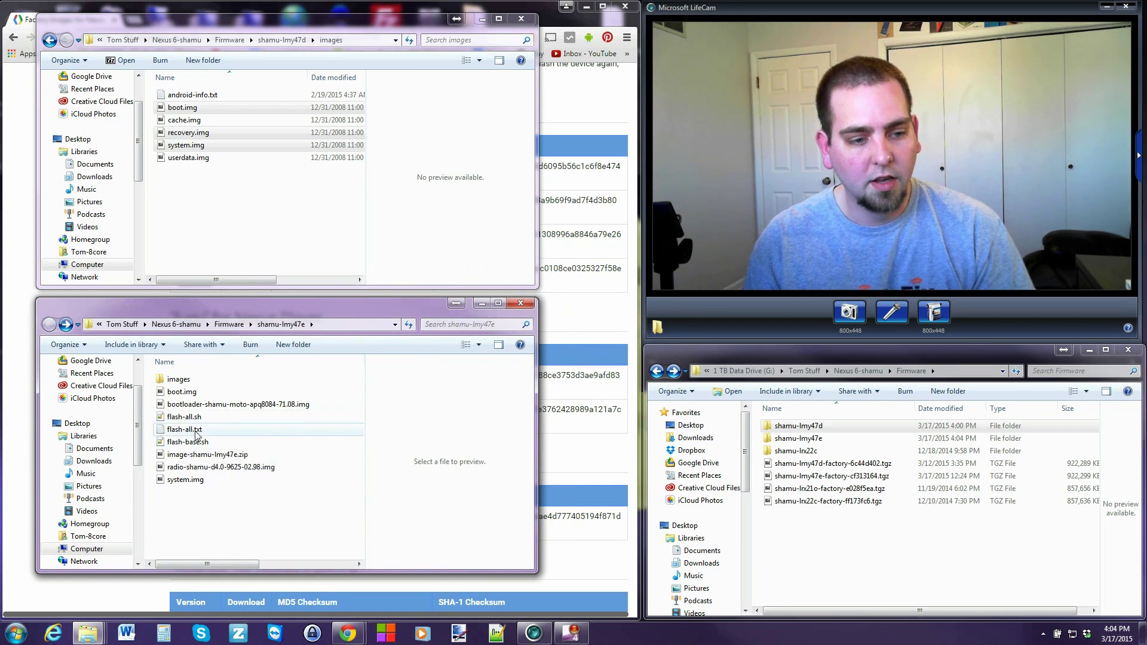
Step: Open flash-all.txt in Notepad++ and adjust its window so the fastboot commands are in view
click(197, 430)
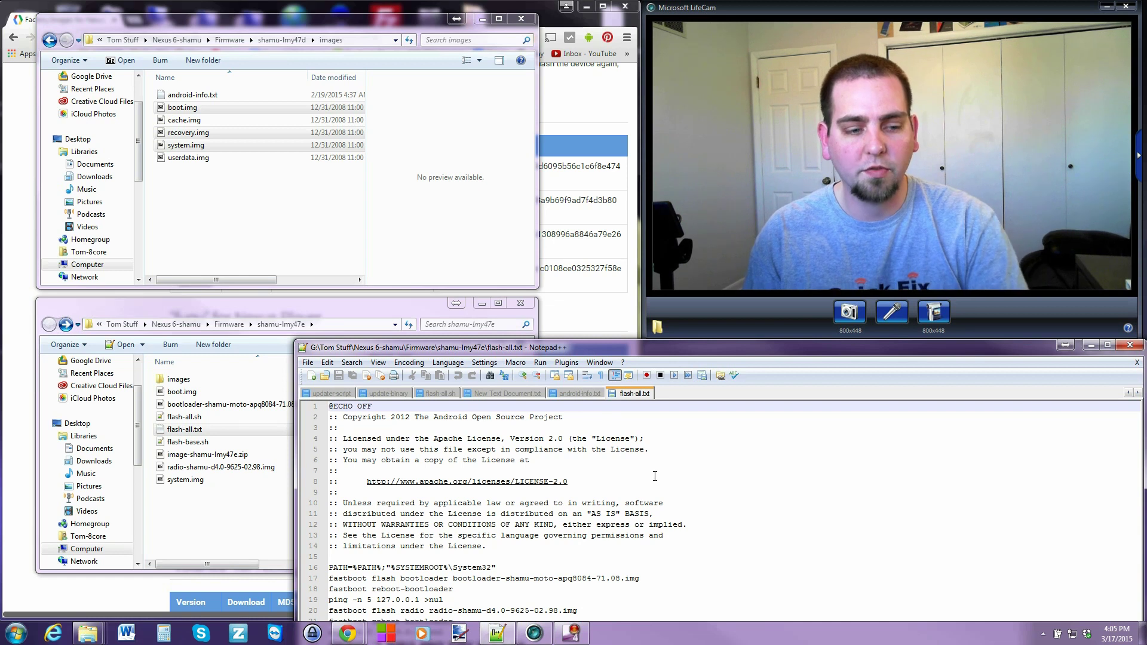
click(753, 503)
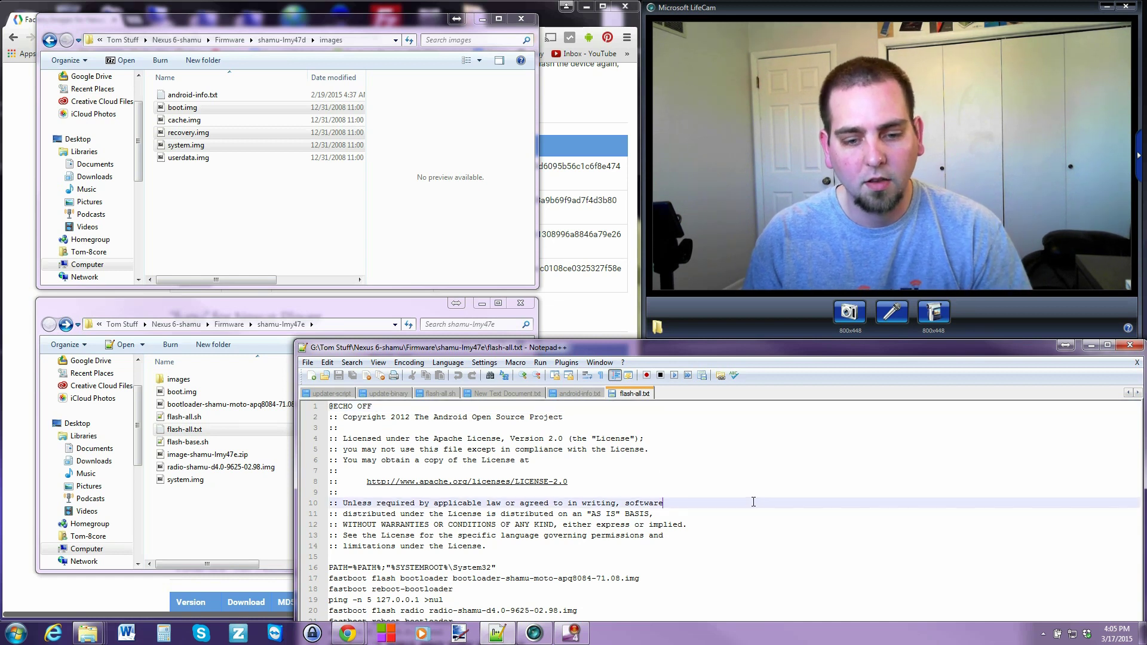
click(752, 558)
click(1132, 495)
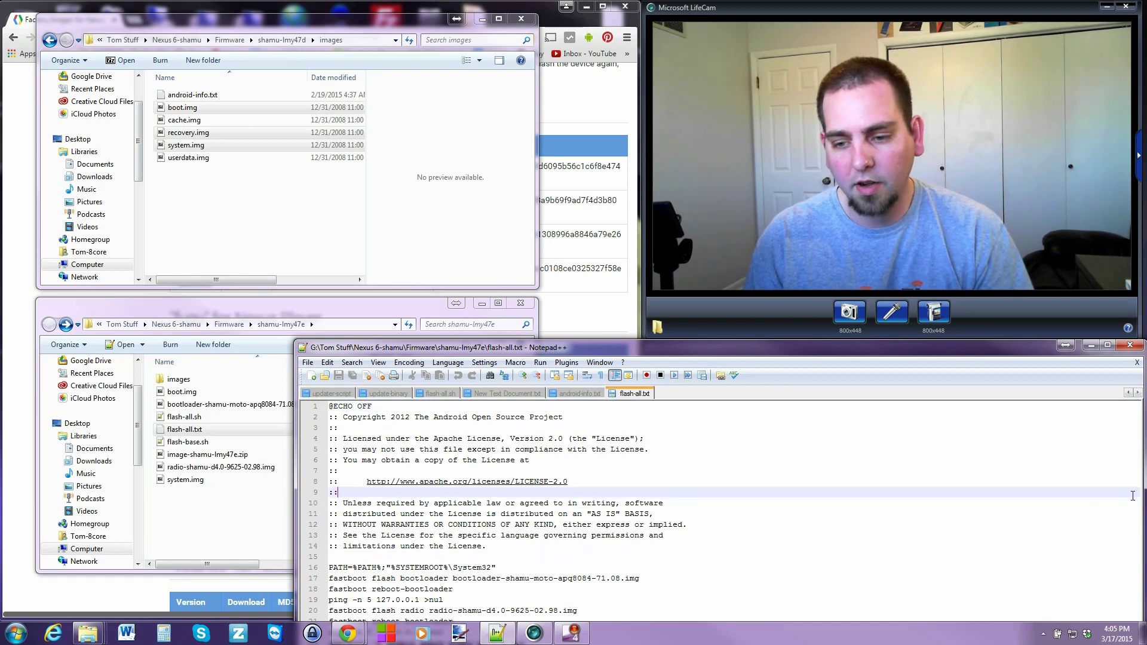
drag(622, 342, 623, 289)
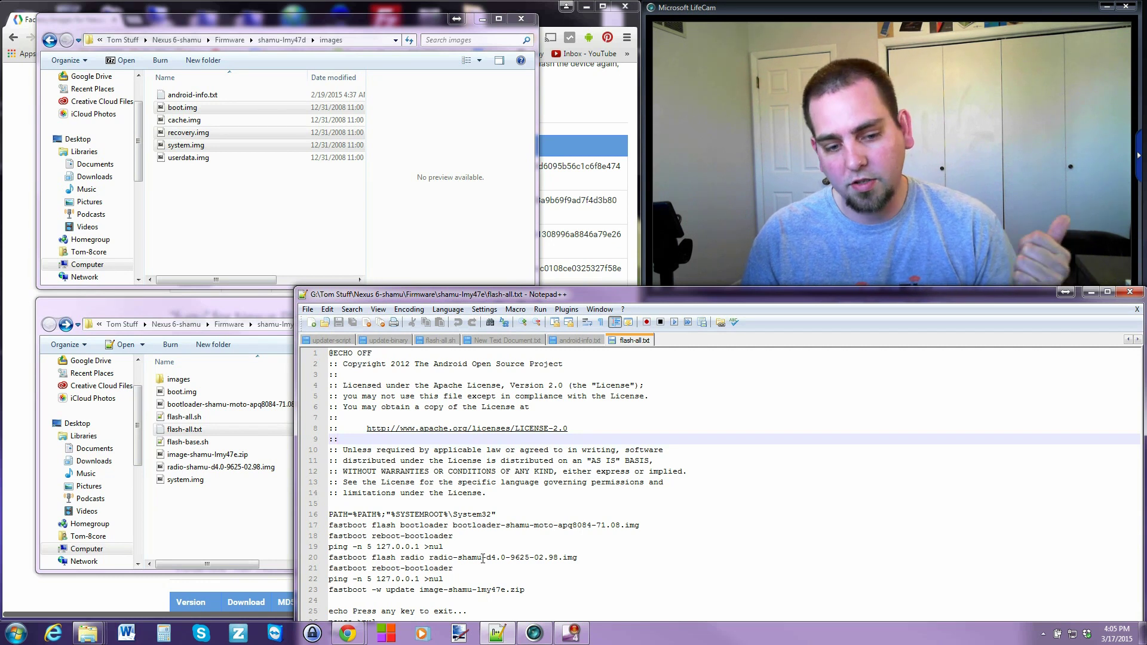
Step: Examine the radio flash, reboot-bootloader and "fastboot -w update" lines in flash-all.txt
drag(578, 560, 340, 562)
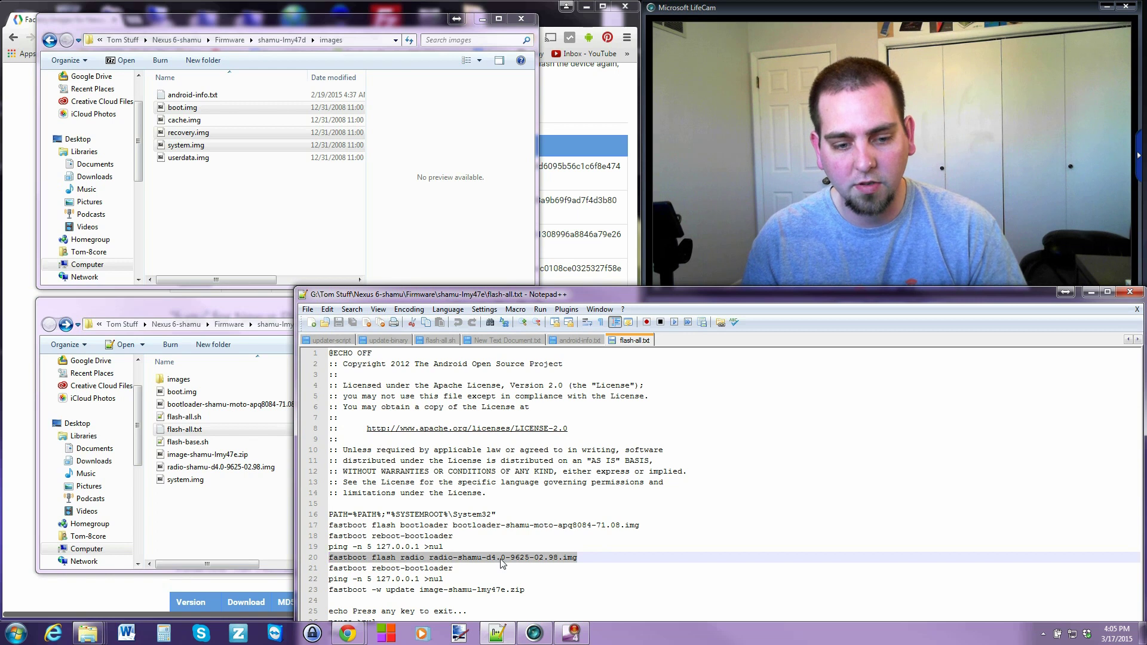
click(470, 577)
click(461, 567)
key(shift+Right)
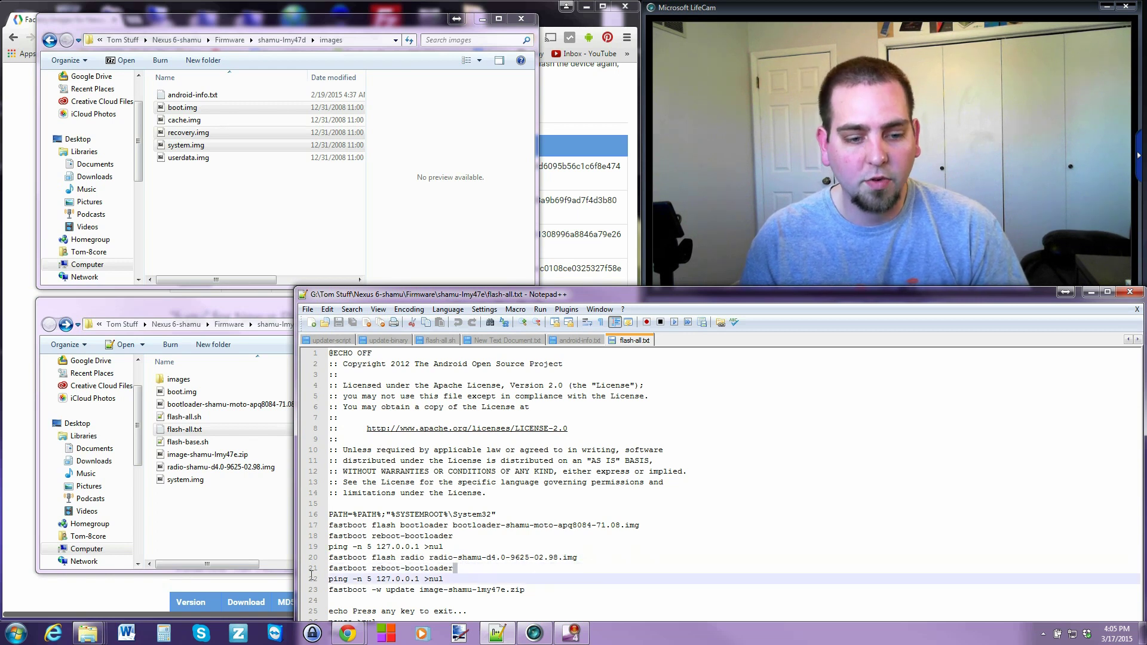
drag(537, 593, 334, 593)
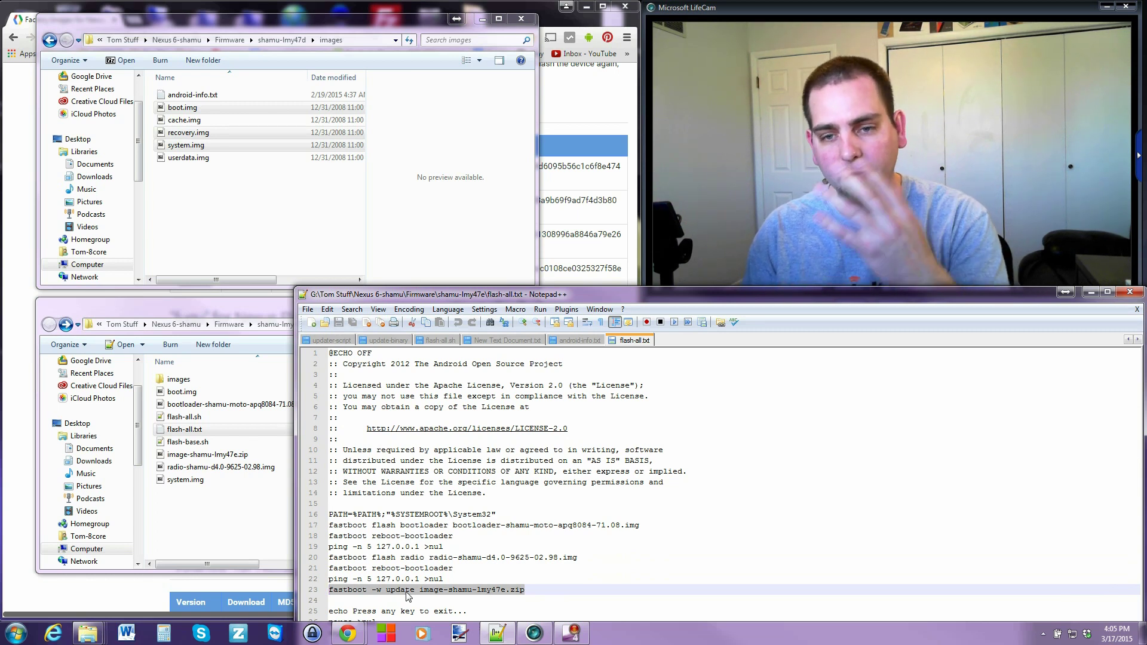
Step: Copy the line "fastboot flash radio radio-shamu-d4.0-9625-02.98.img" from flash-all.txt and close Notepad++
drag(578, 557, 333, 563)
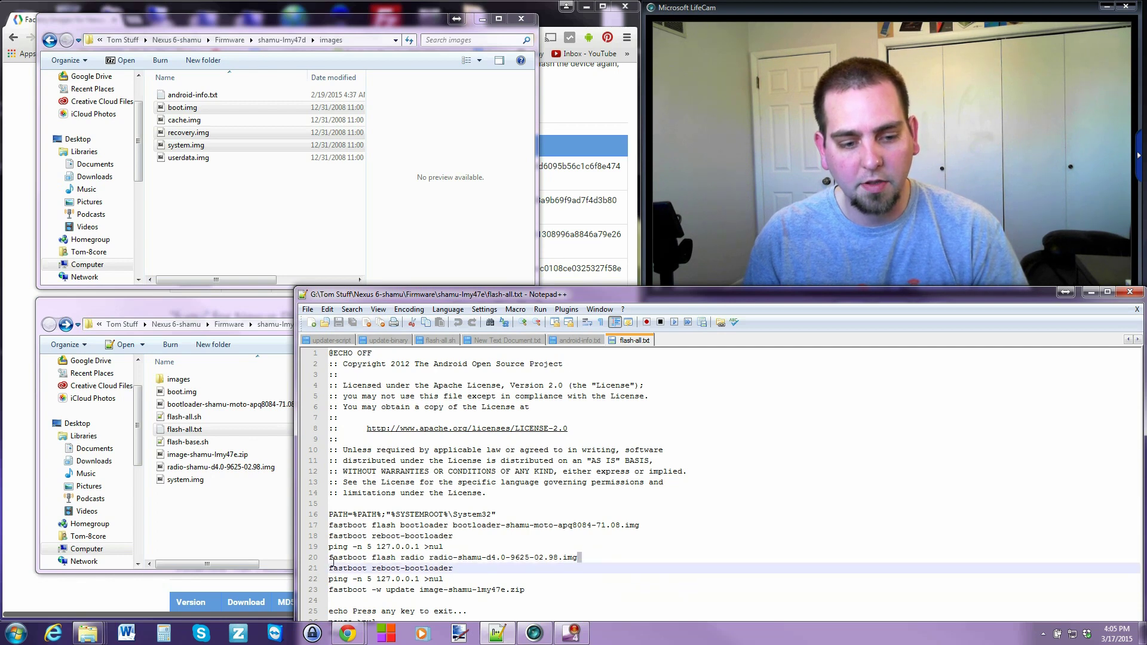
drag(579, 557, 341, 561)
right_click(343, 561)
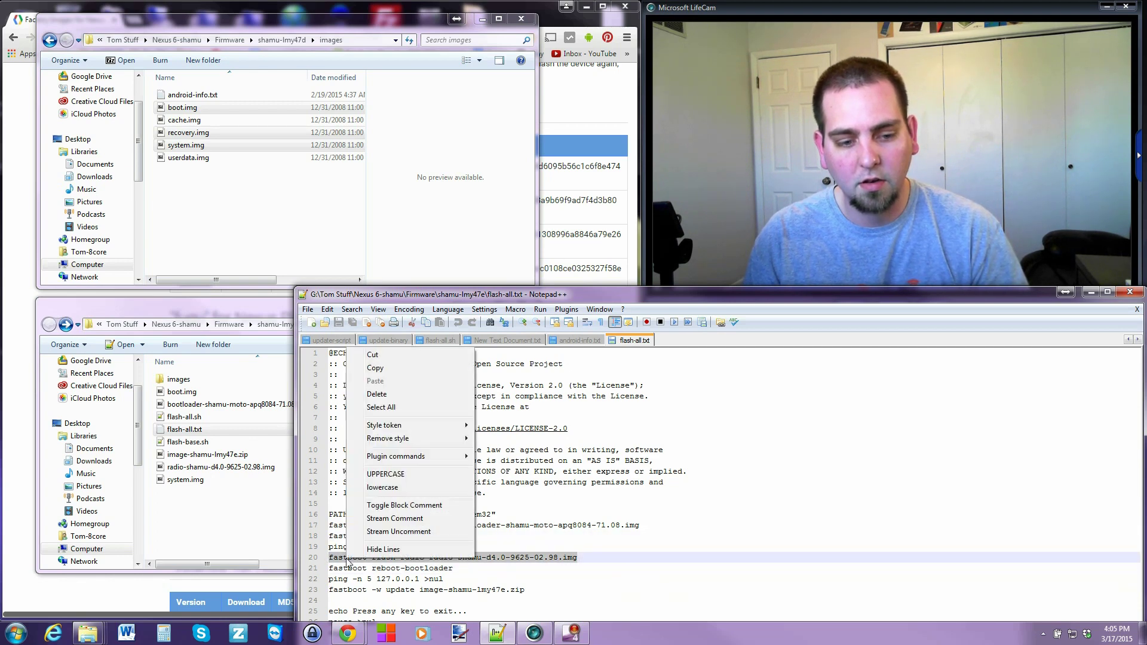
click(375, 368)
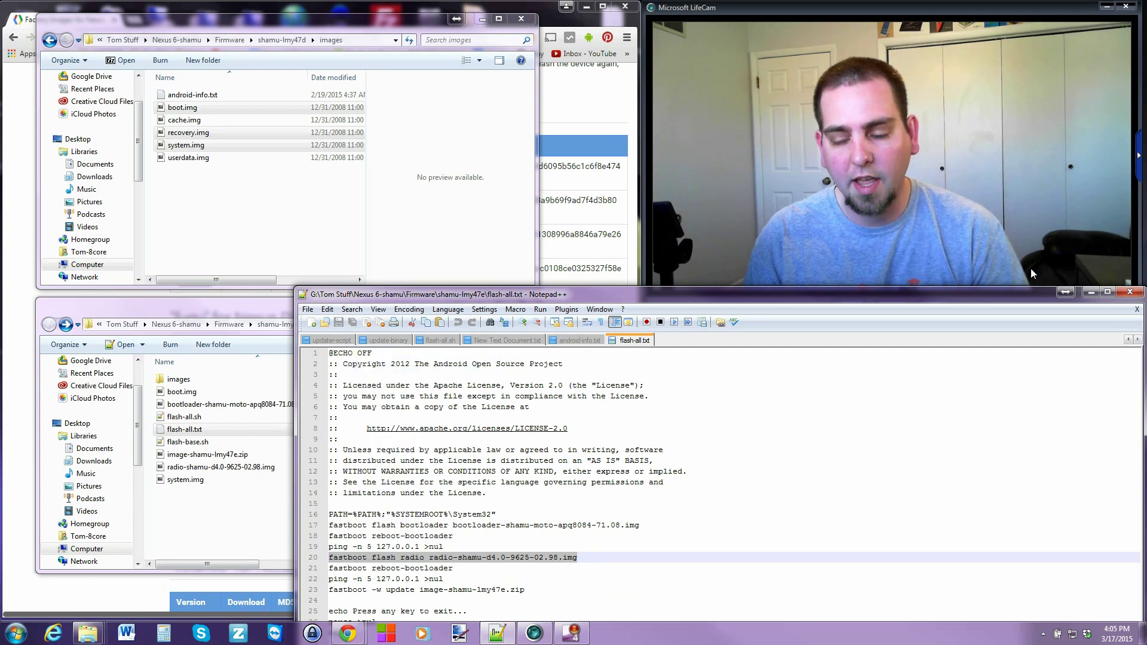
click(1135, 293)
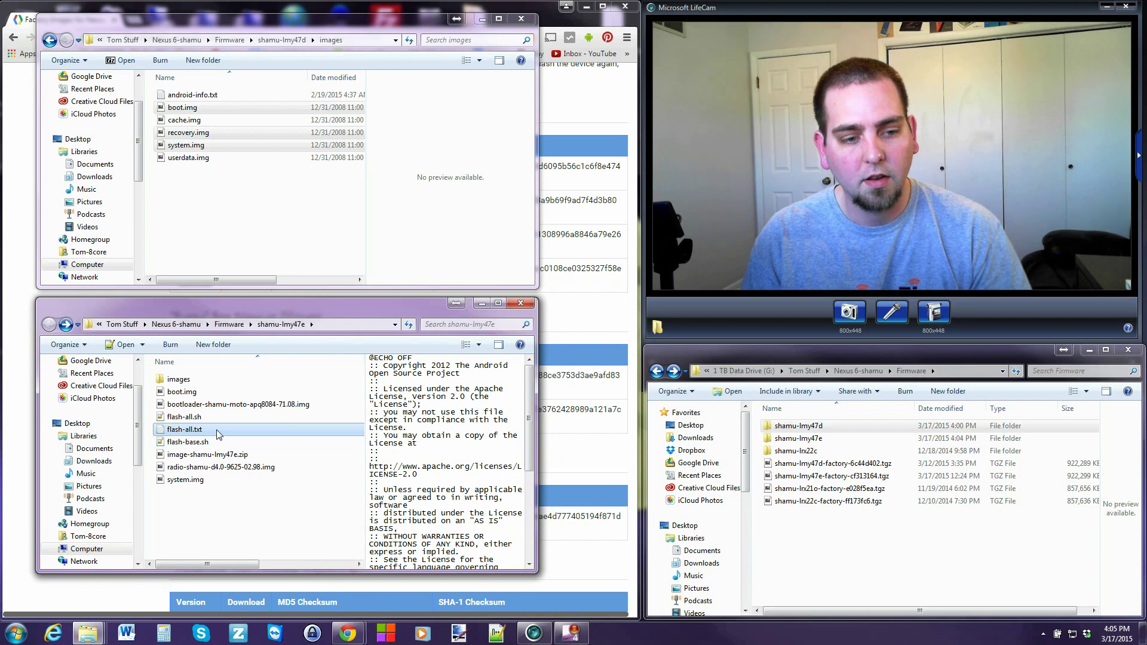
Step: Examine the boot.img, radio-shamu-d4.0-9625-02.98.img and system.img files in the shamu-lmy47e folder
click(226, 514)
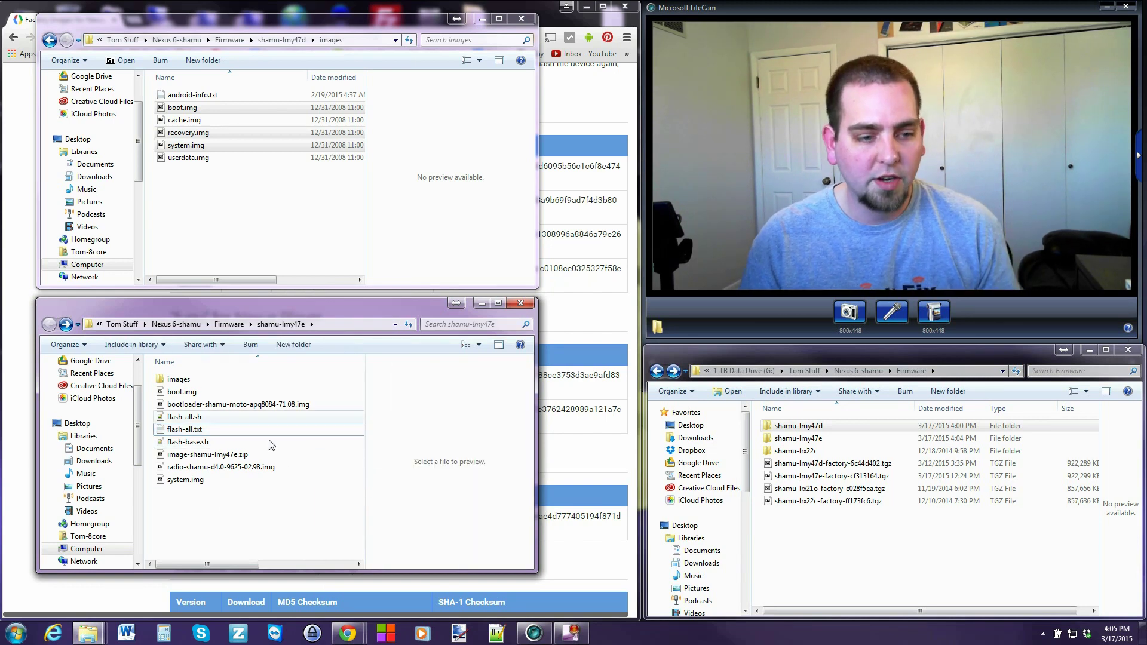
click(190, 392)
ctrl+click(197, 457)
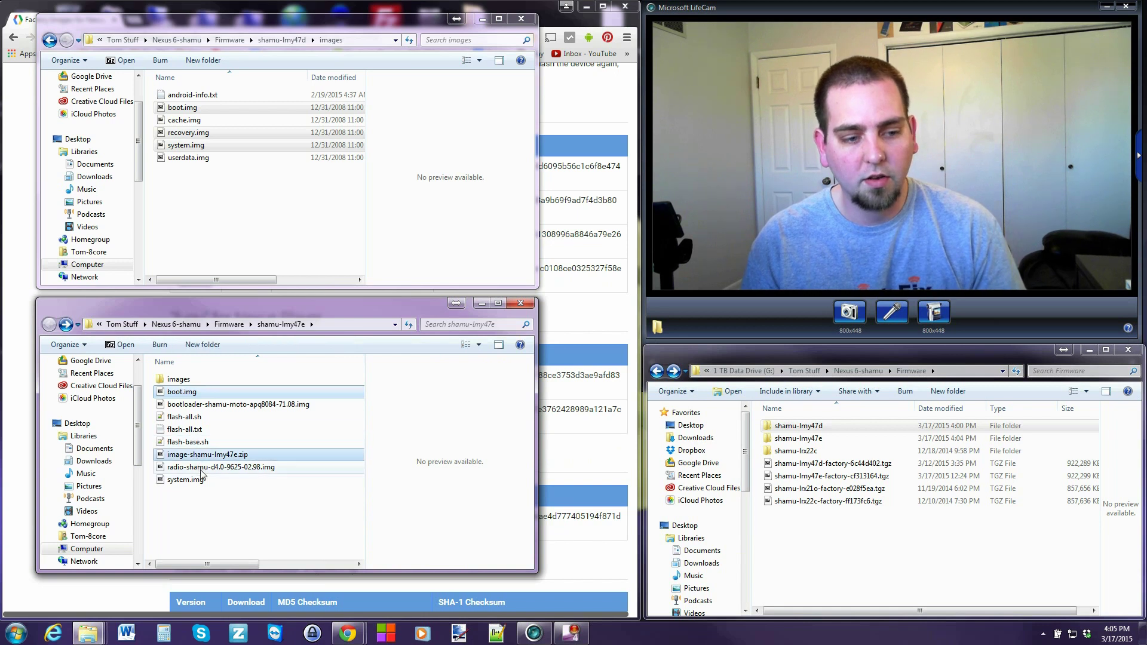
click(200, 470)
ctrl+click(197, 480)
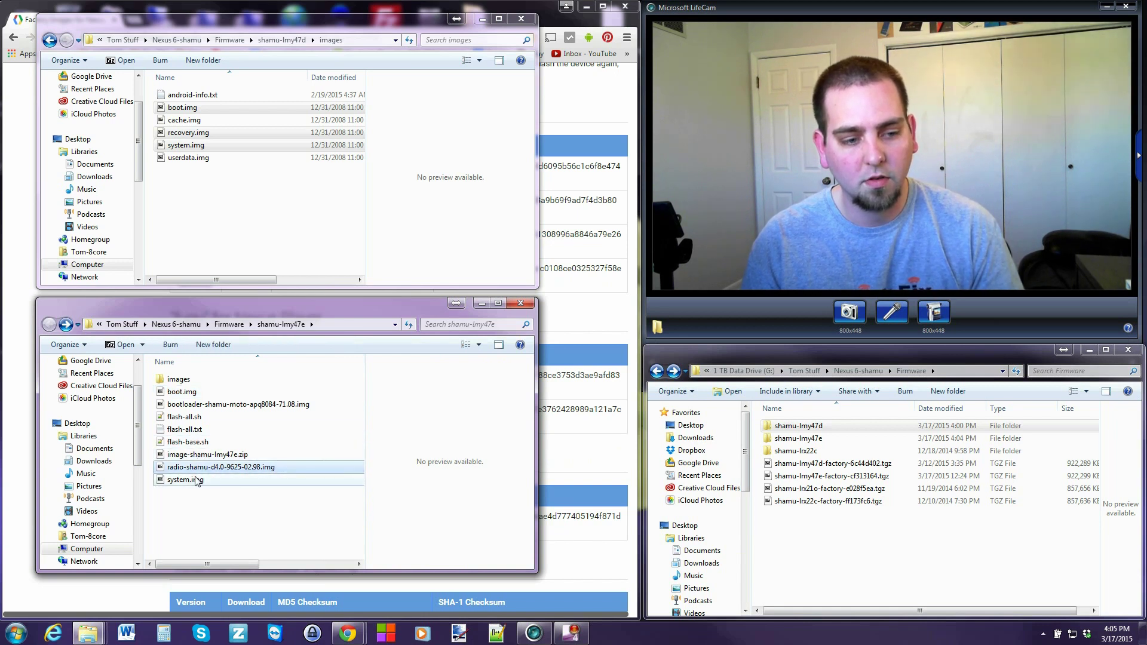
click(272, 542)
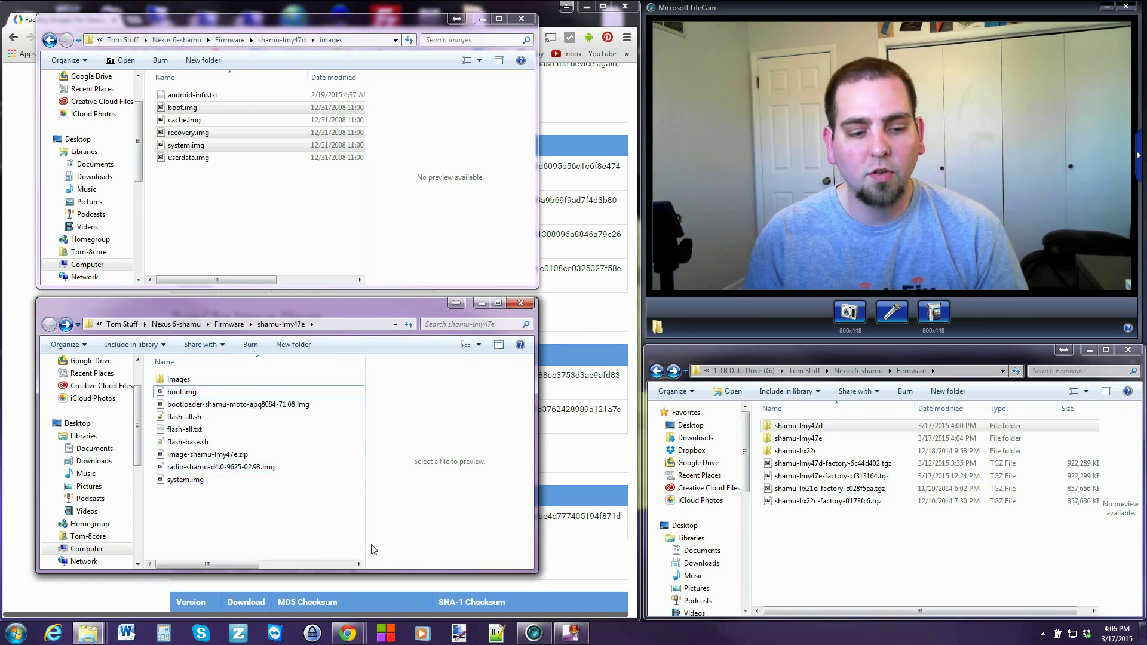
Step: Move the shamu-lmy47e folder window over the Firmware window and bring the platform-tools folder window to the front
click(92, 638)
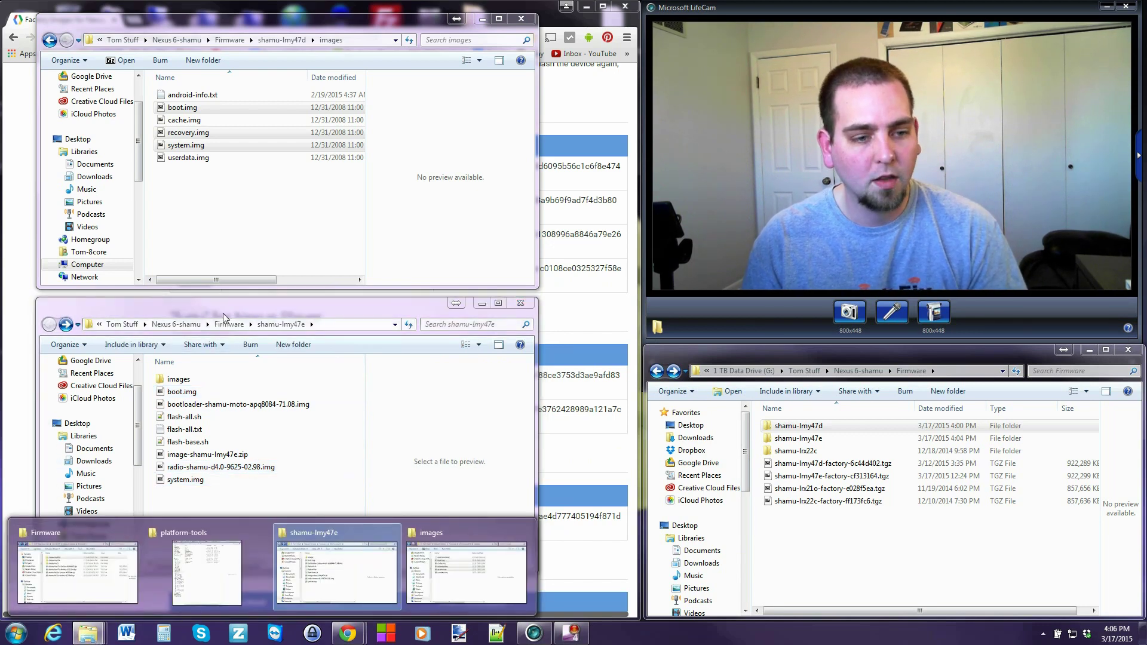
drag(238, 310, 843, 352)
click(87, 633)
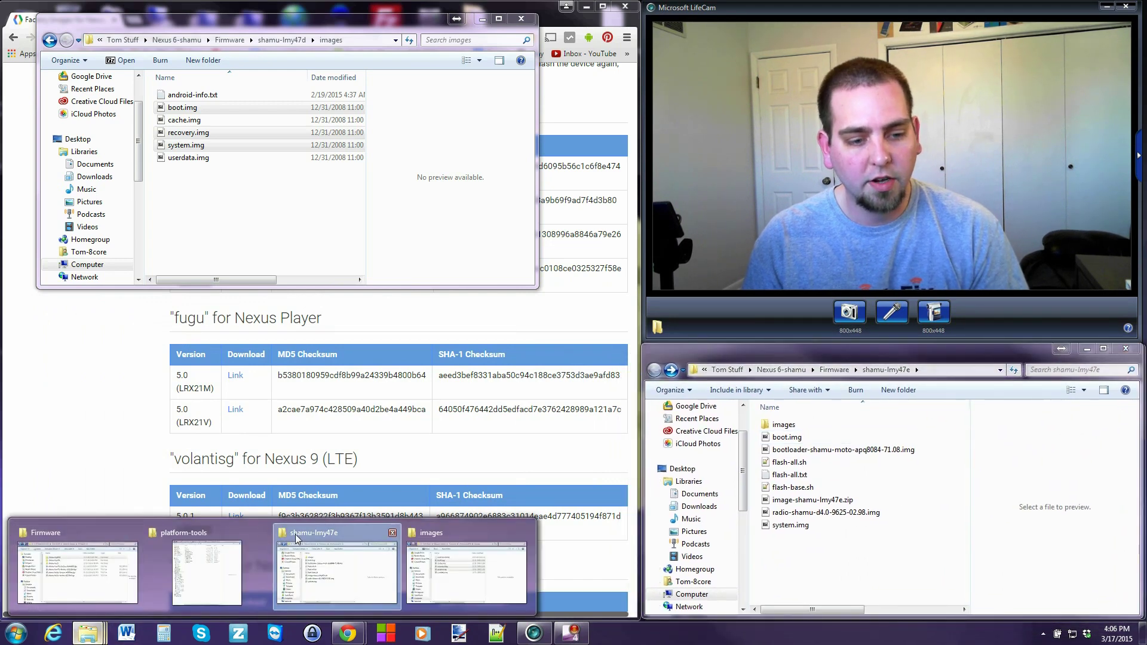
click(193, 536)
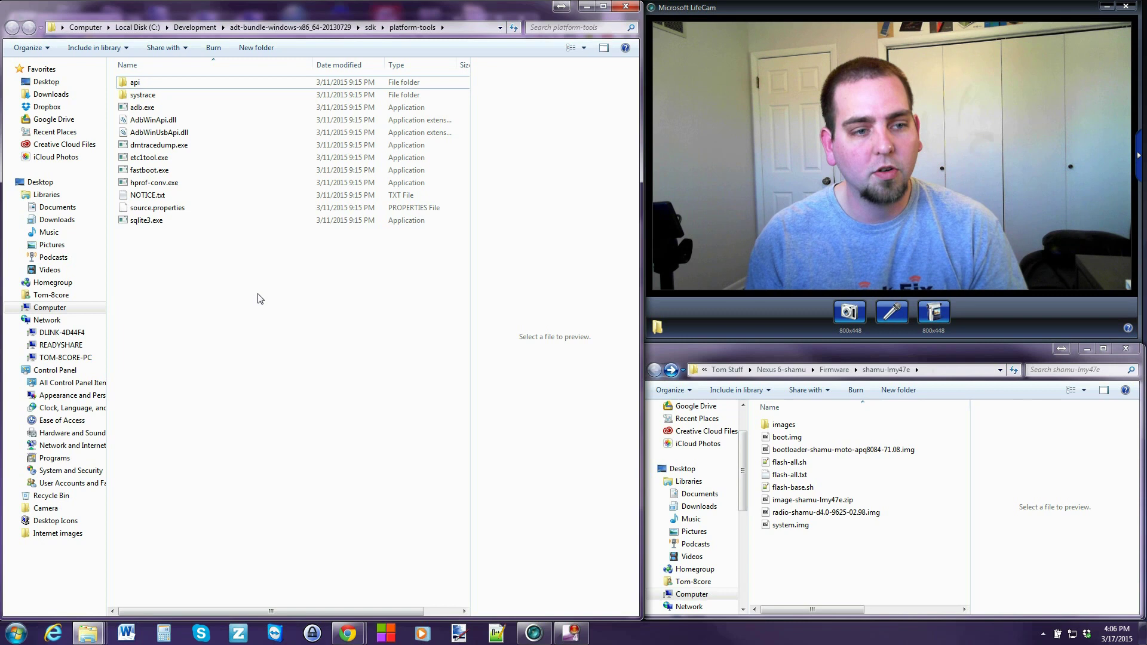
Step: Examine adb.exe, AdbWinApi.dll, AdbWinUsbApi.dll and fastboot.exe as the required tools in the platform-tools folder
click(149, 109)
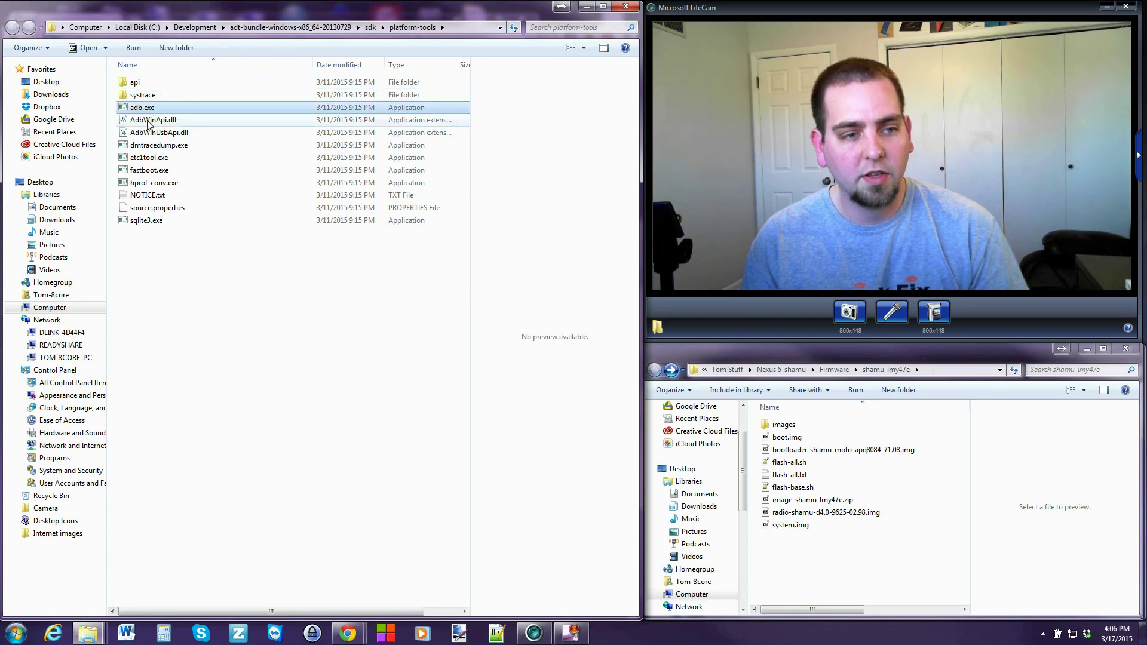
ctrl+click(150, 120)
ctrl+click(149, 133)
ctrl+click(143, 170)
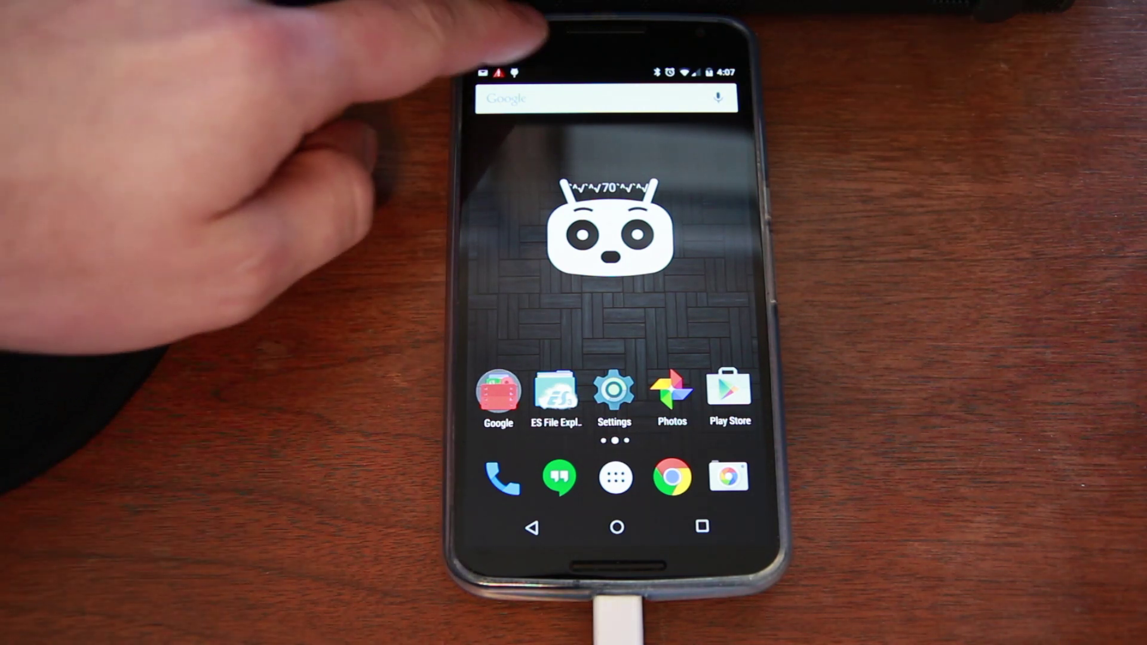
drag(525, 72, 538, 329)
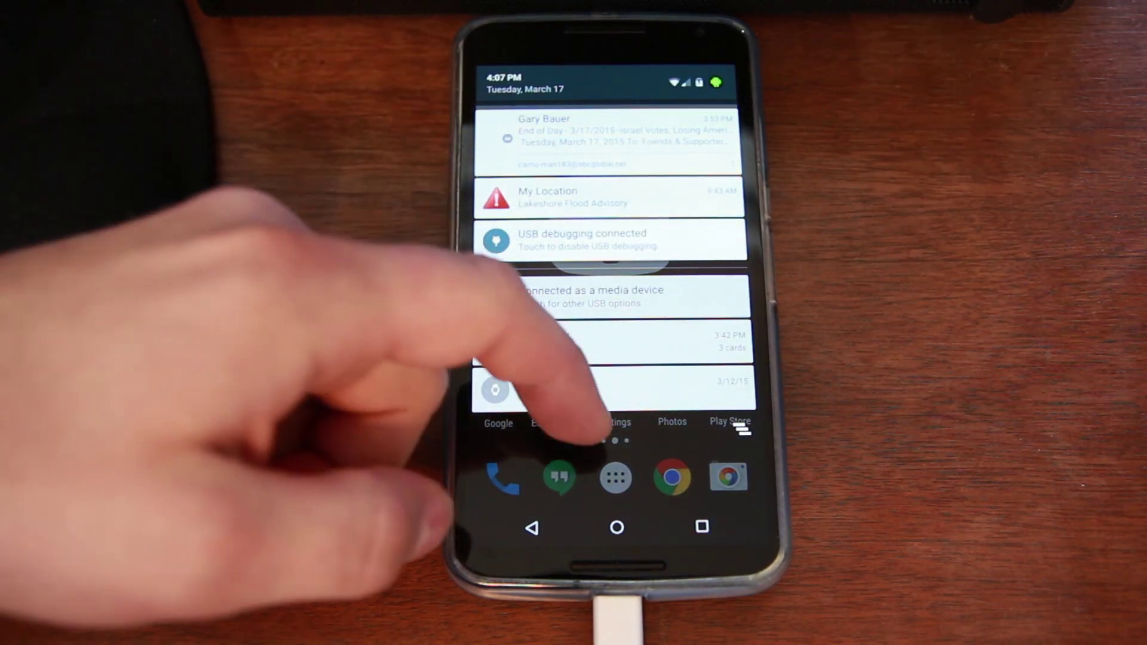
drag(597, 434, 514, 90)
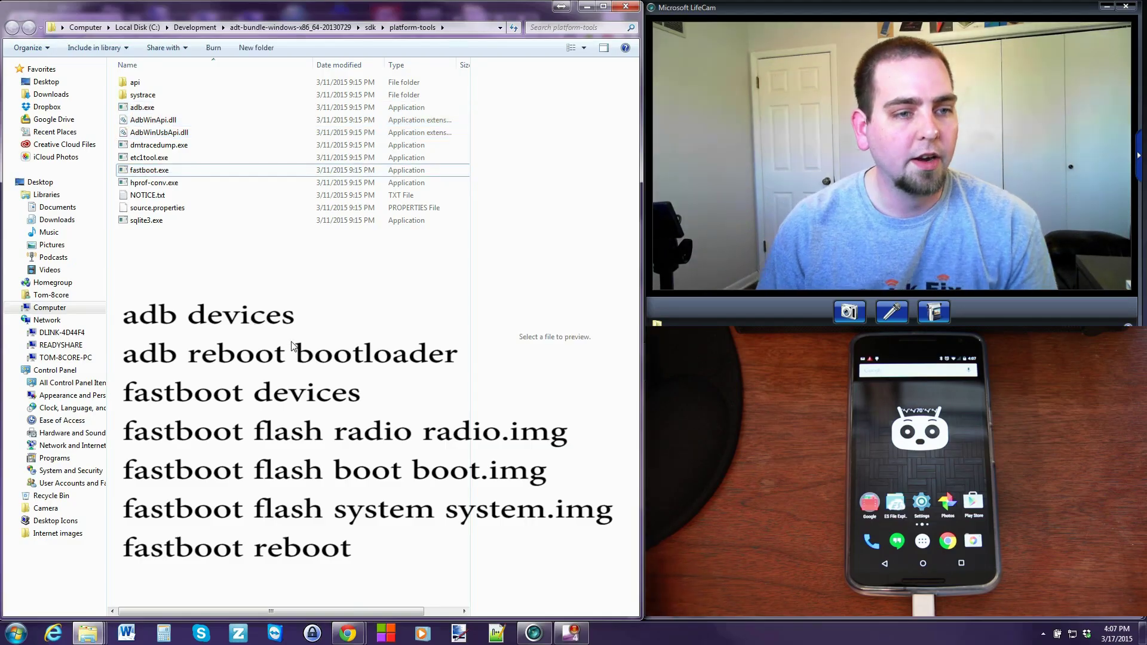
Step: Open a command window in the platform-tools folder and move it clear of the folder window's top edge
right_click(270, 309)
mouse_move(317, 448)
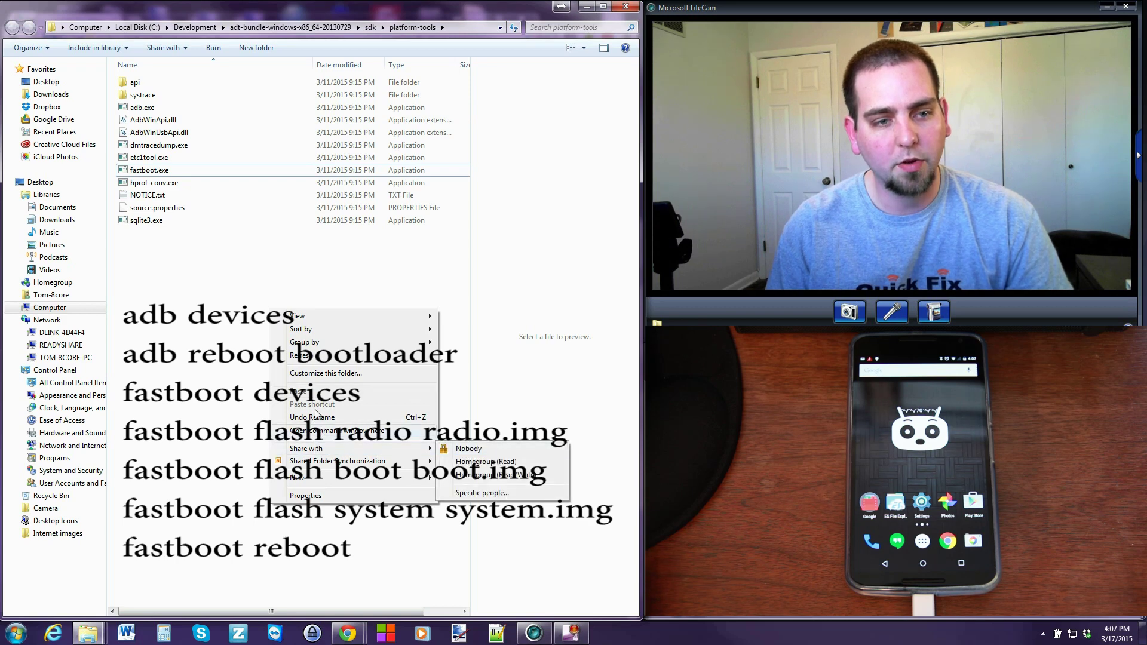
click(337, 430)
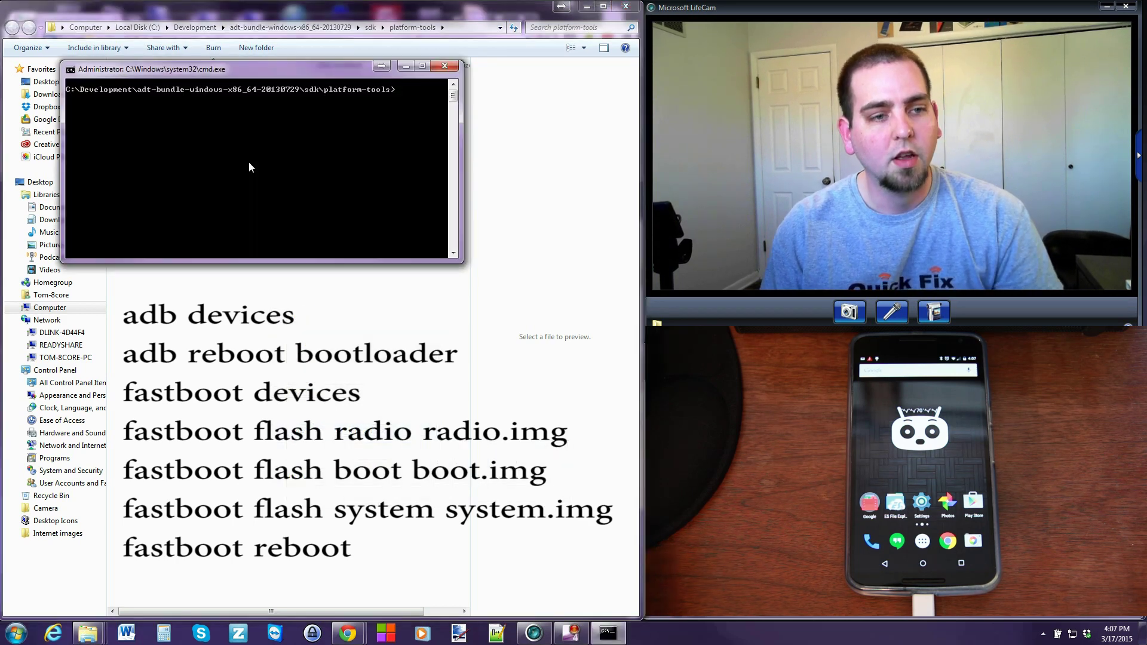
drag(288, 71, 329, 96)
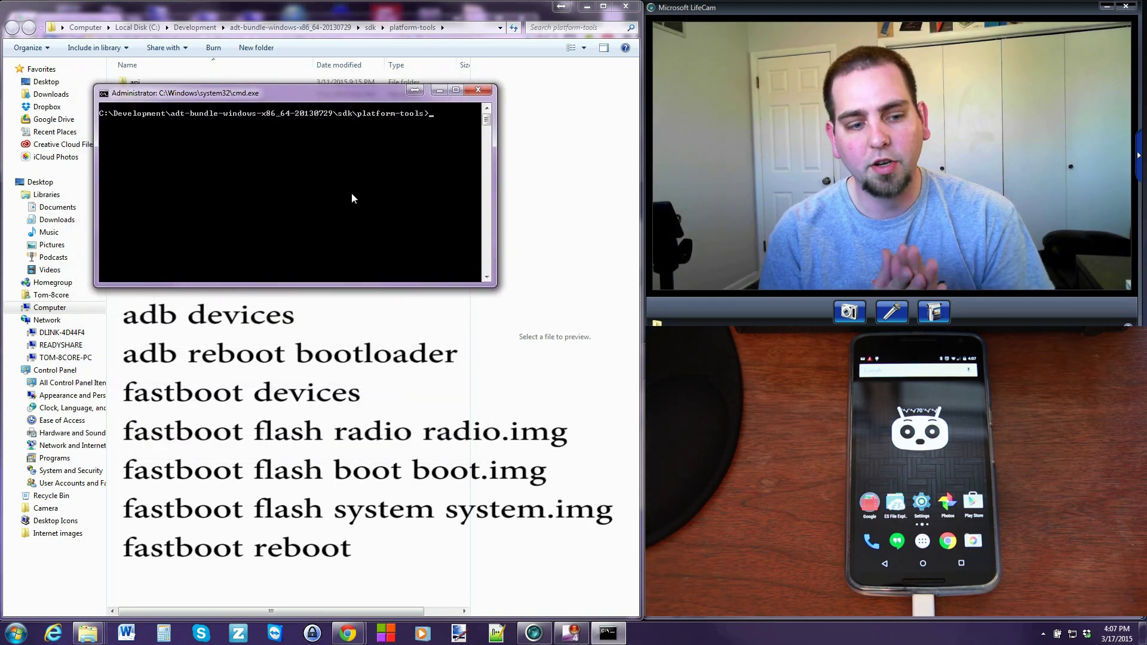
Step: Run "adb devices" in the command window to check that the phone is connected
text(adb de4vicew)
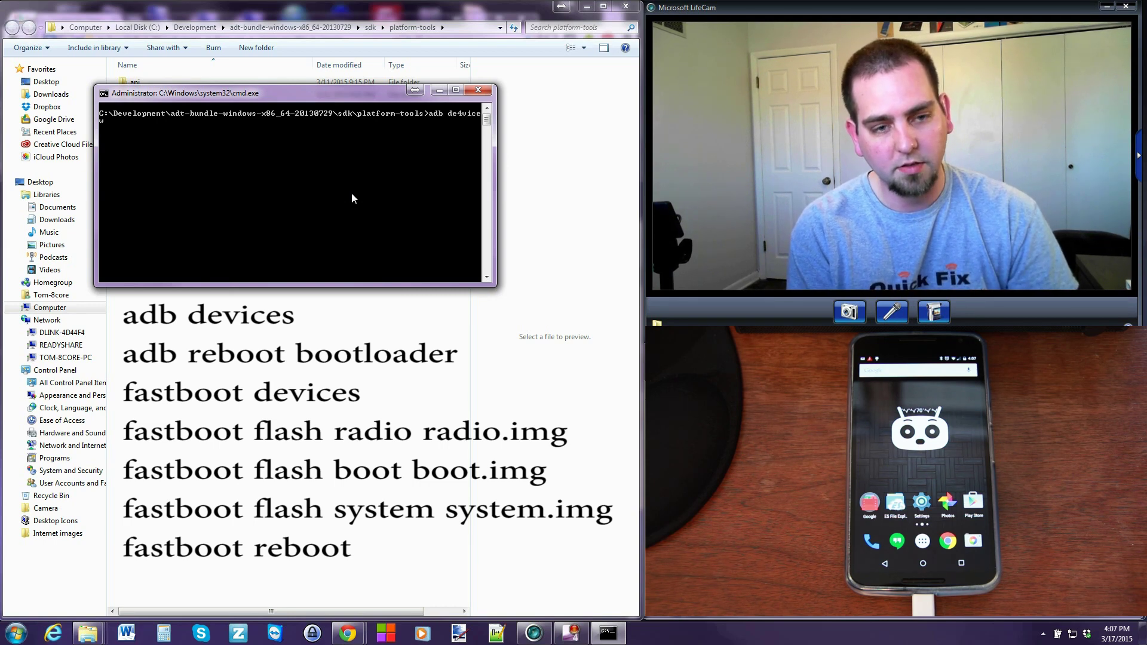
key(BackSpace)
key(BackSpace)
key(BackSpace)
key(BackSpace)
key(BackSpace)
key(BackSpace)
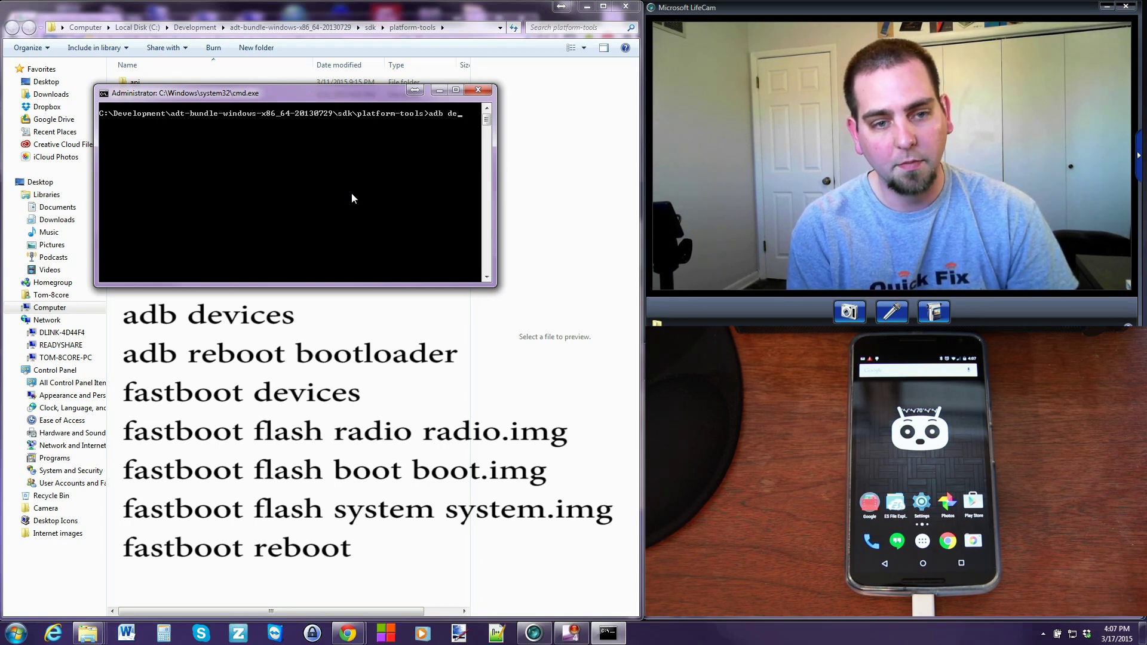
text(vices)
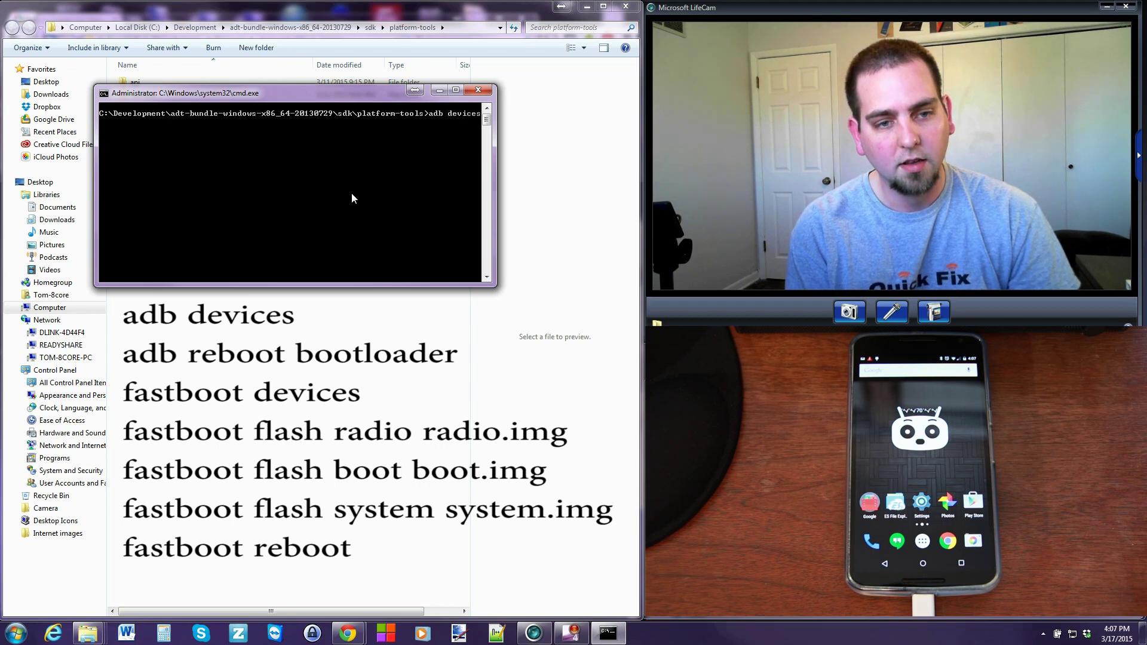
key(Return)
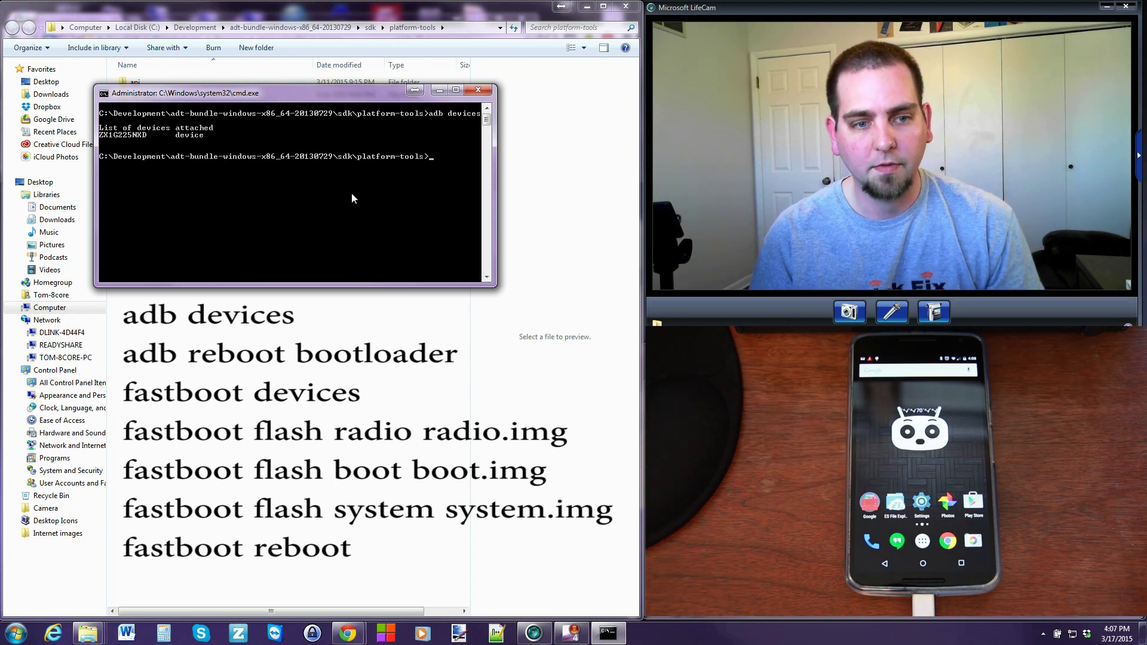
Step: Reboot the phone into its bootloader with the command "adb reboot bootloader"
text(adb )
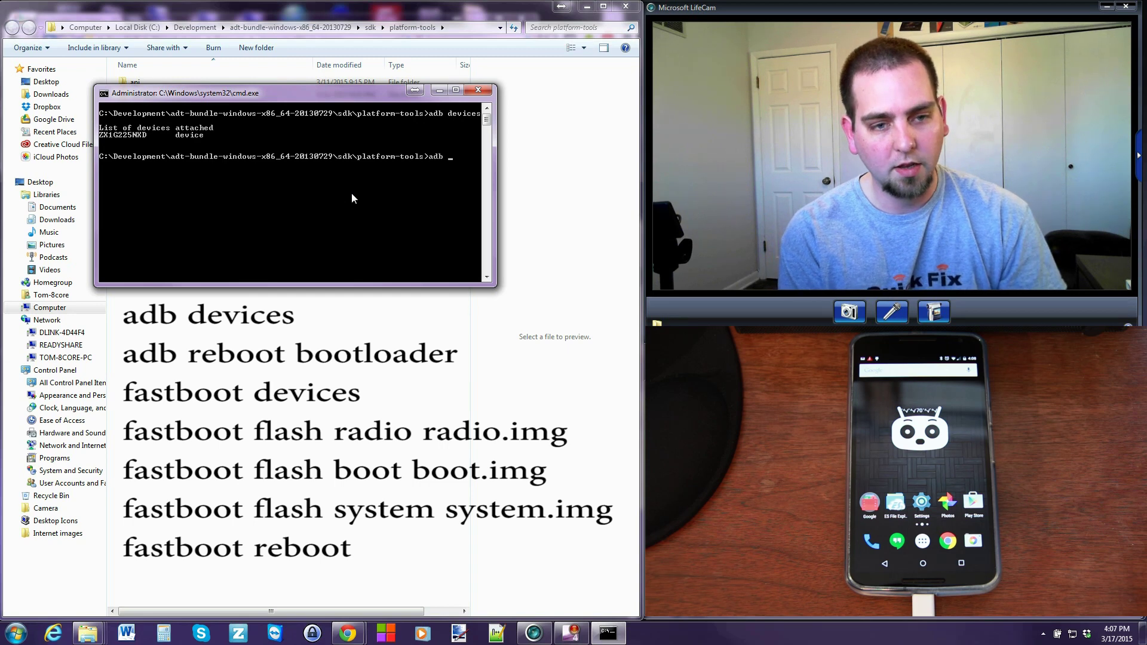
text(reboot bootloader)
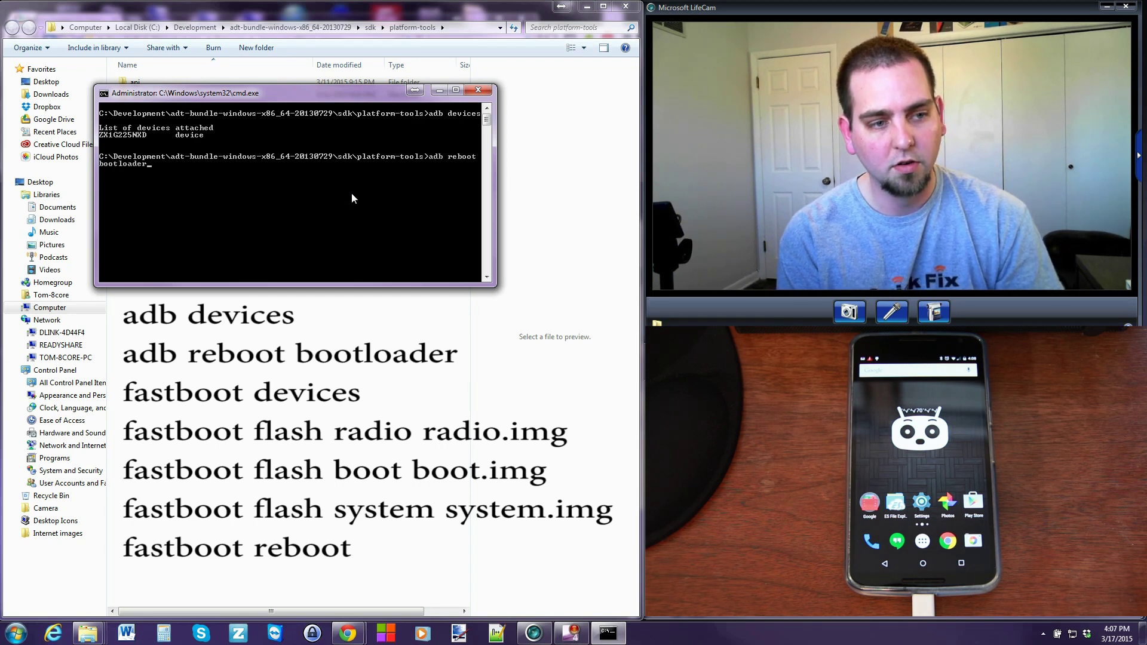
key(Return)
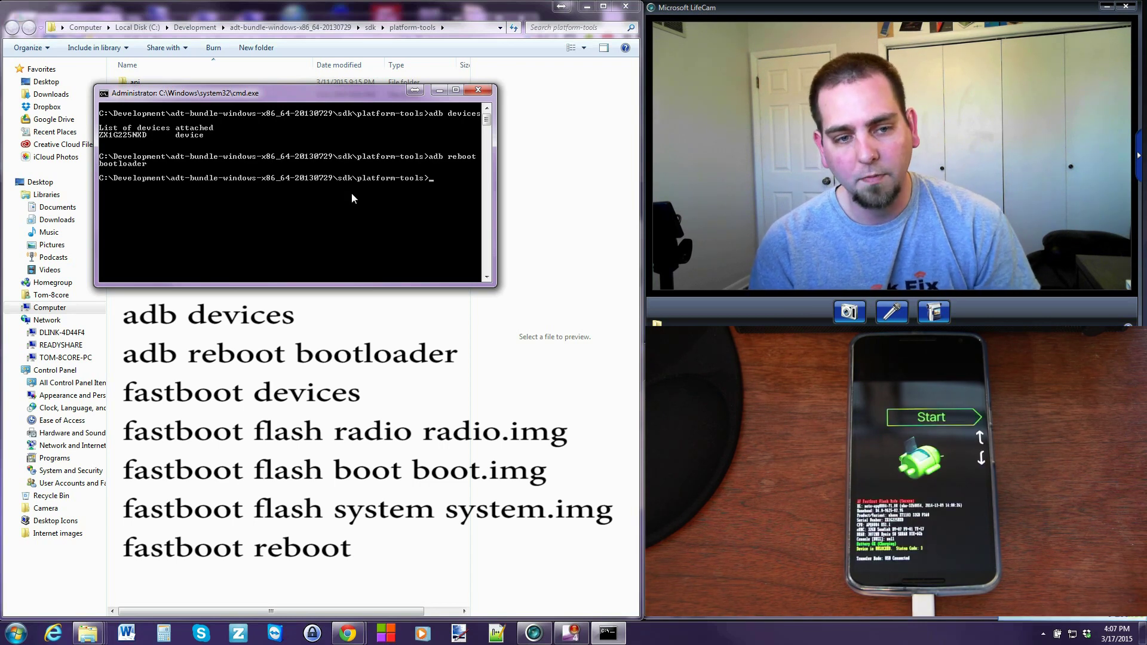
Step: Begin entering a fastboot command at the platform-tools prompt
text(fastboot)
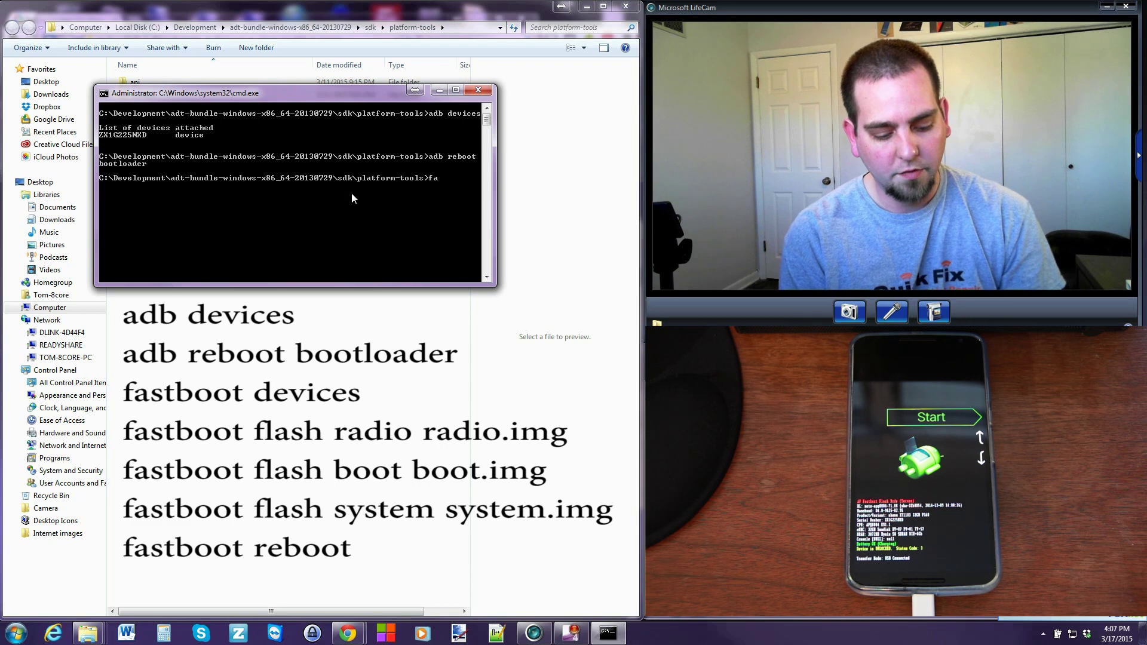